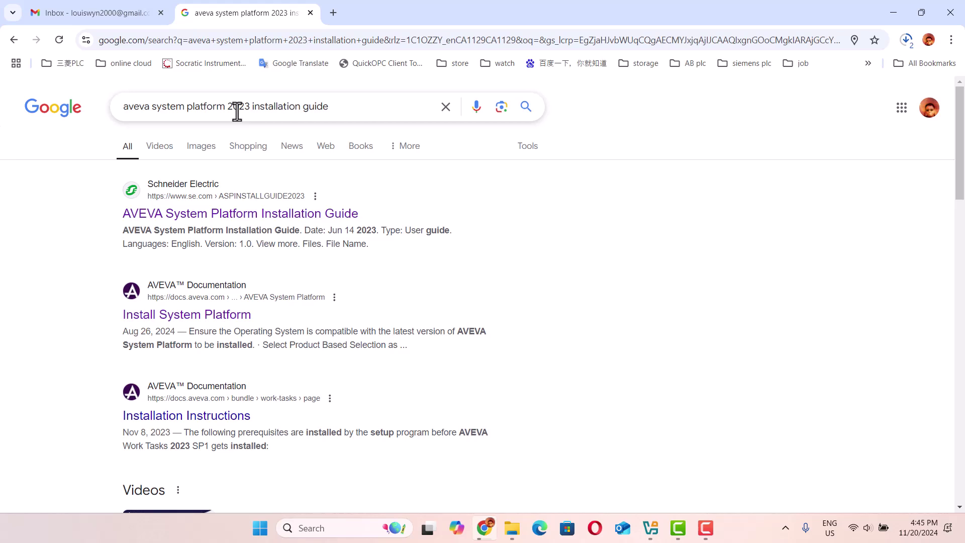
left_click_drag(250, 106, 339, 113)
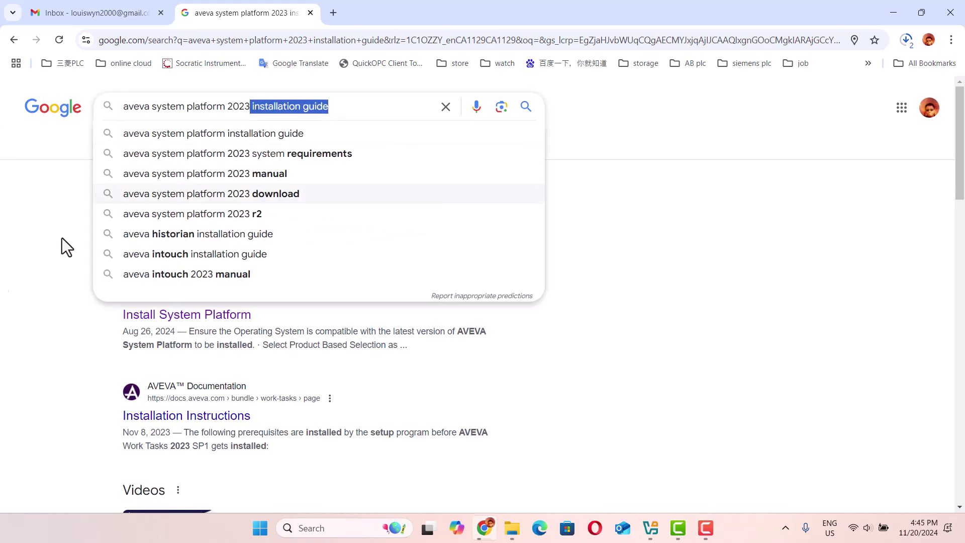
left_click(4, 289)
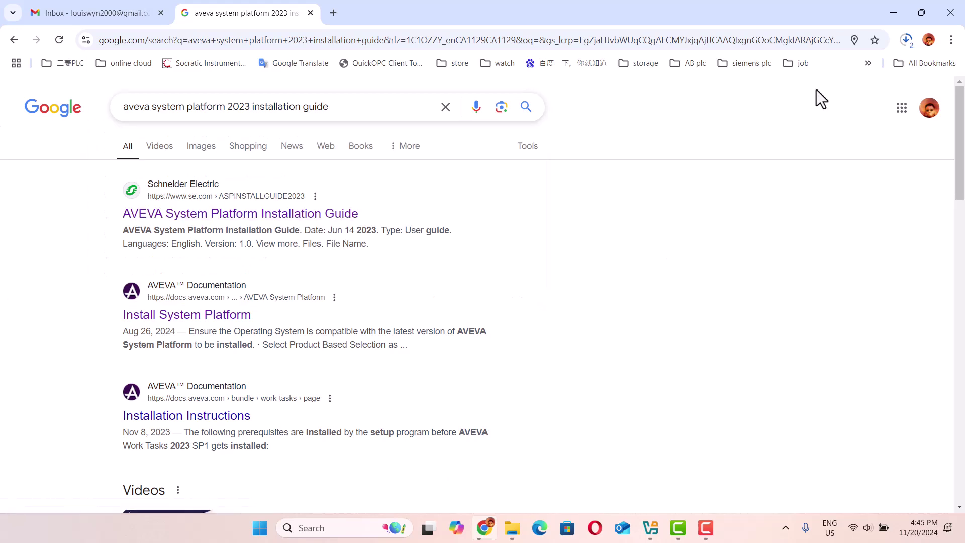
Launch Setup.exe from the AVEVA disc in CD Drive (F:) and confirm the operating system compatibility
left_click(892, 11)
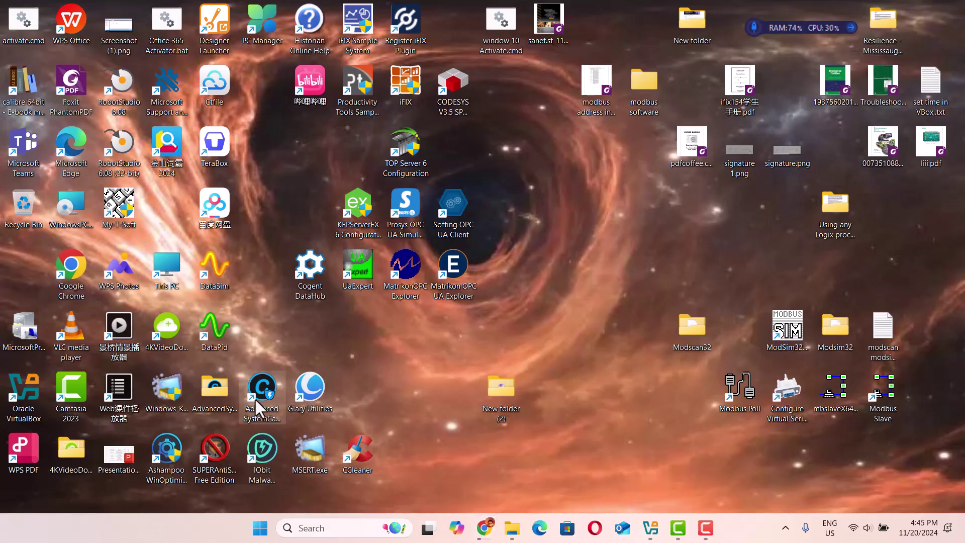
double_click(168, 276)
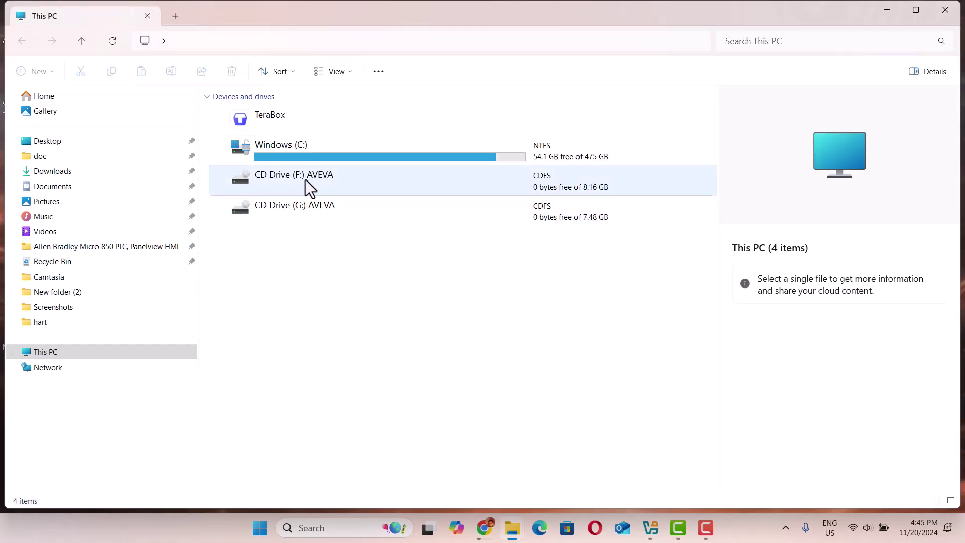
double_click(306, 180)
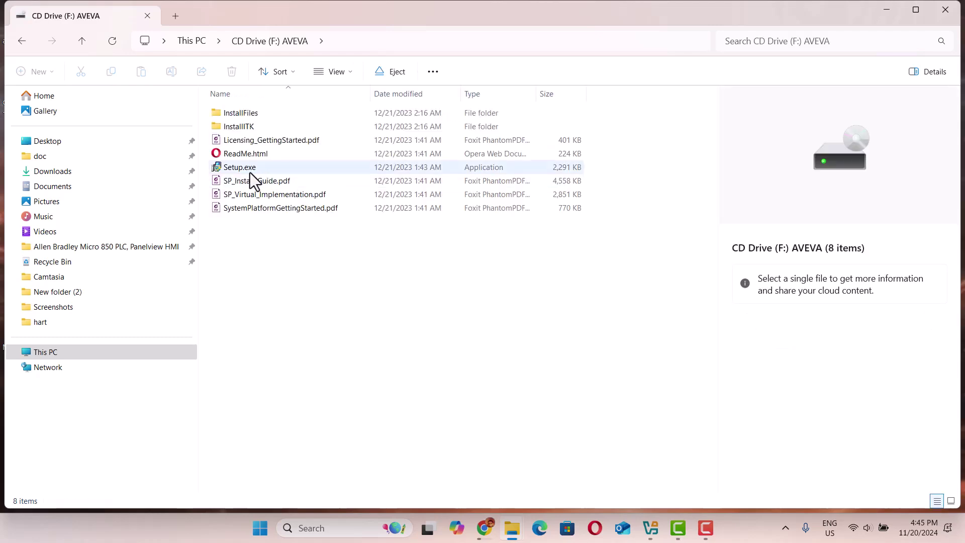
double_click(245, 170)
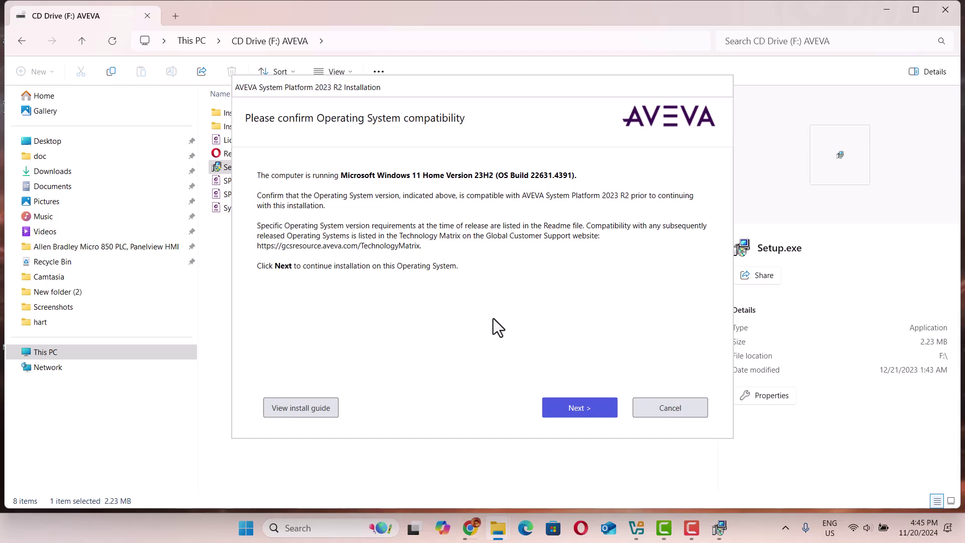
left_click(574, 409)
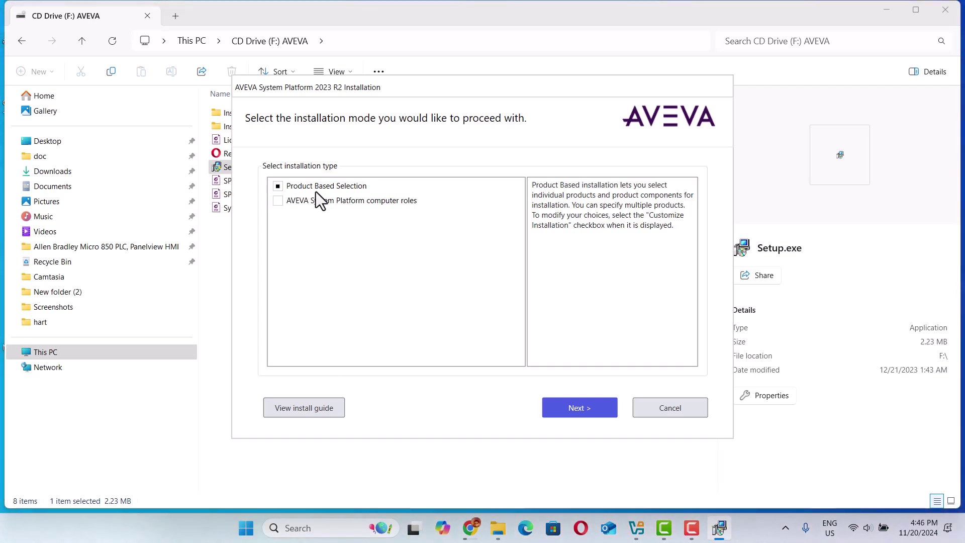
left_click(278, 201)
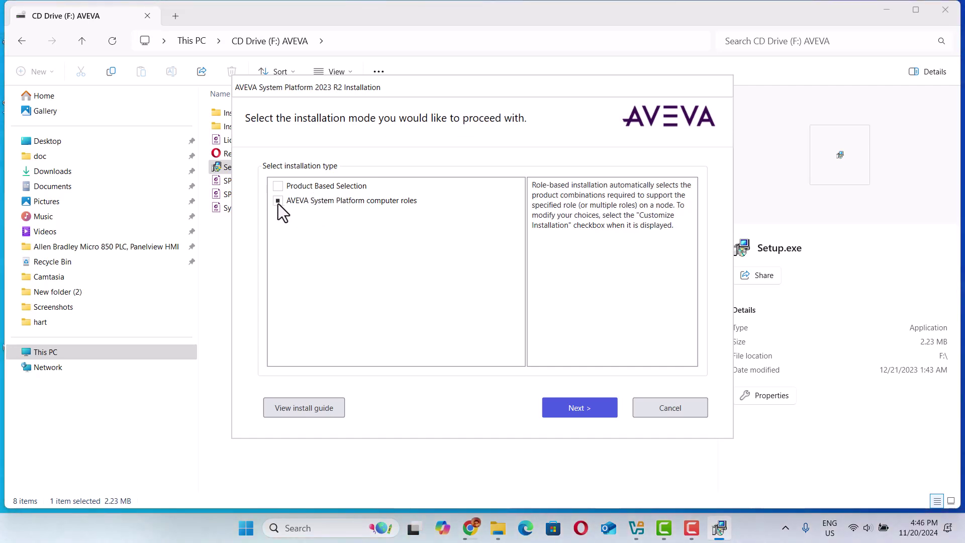
left_click(583, 412)
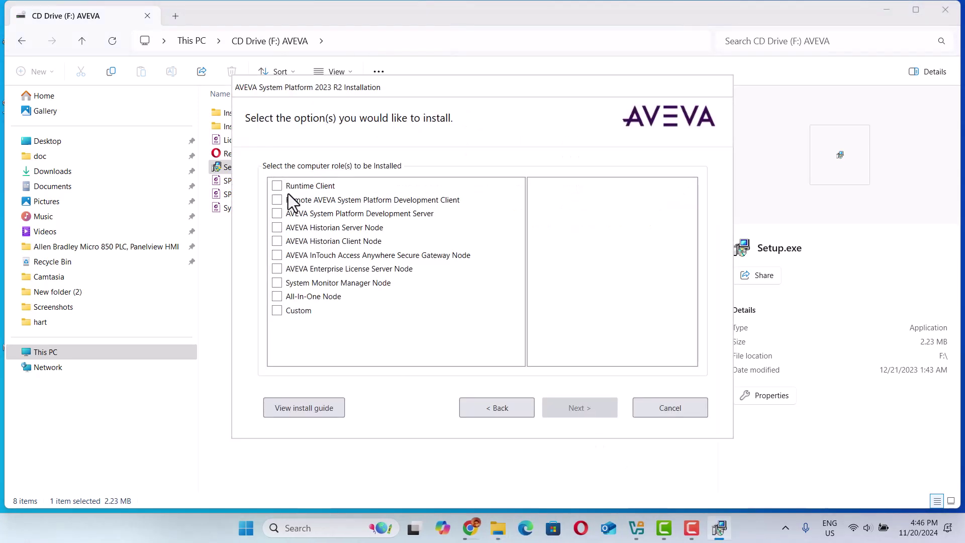
left_click(491, 411)
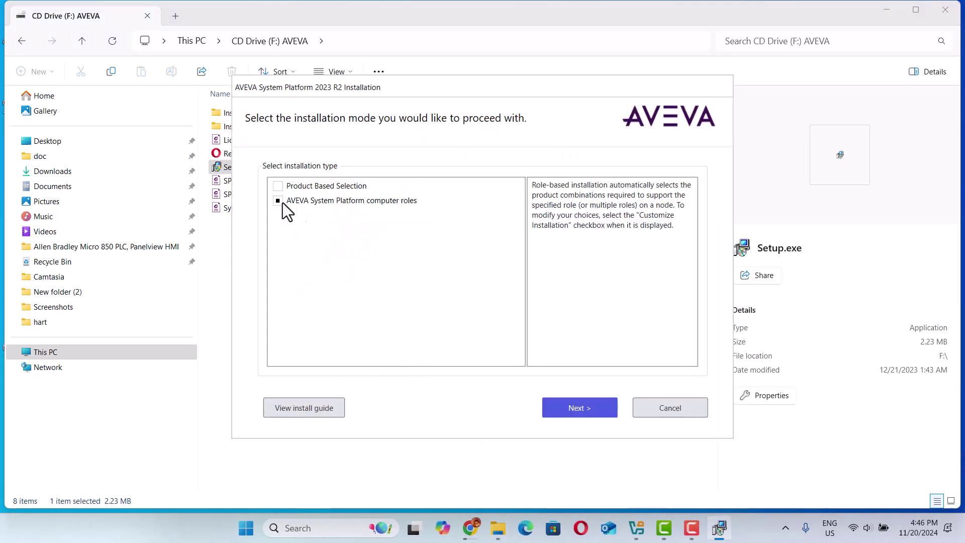
Choose Product Based Selection as the installation type and select AVEVA Application Server Galaxy Repository and AVEVA InTouch HMI
left_click(278, 188)
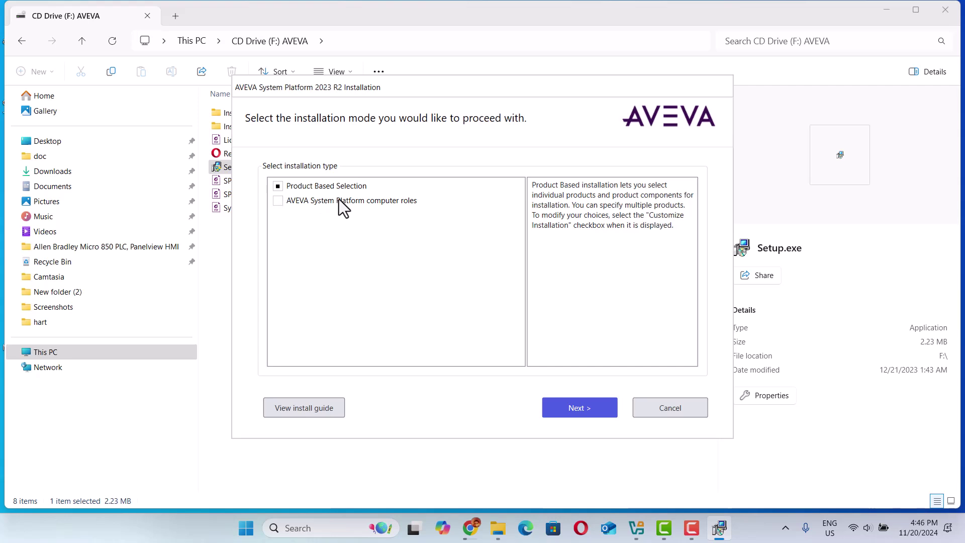
left_click(593, 410)
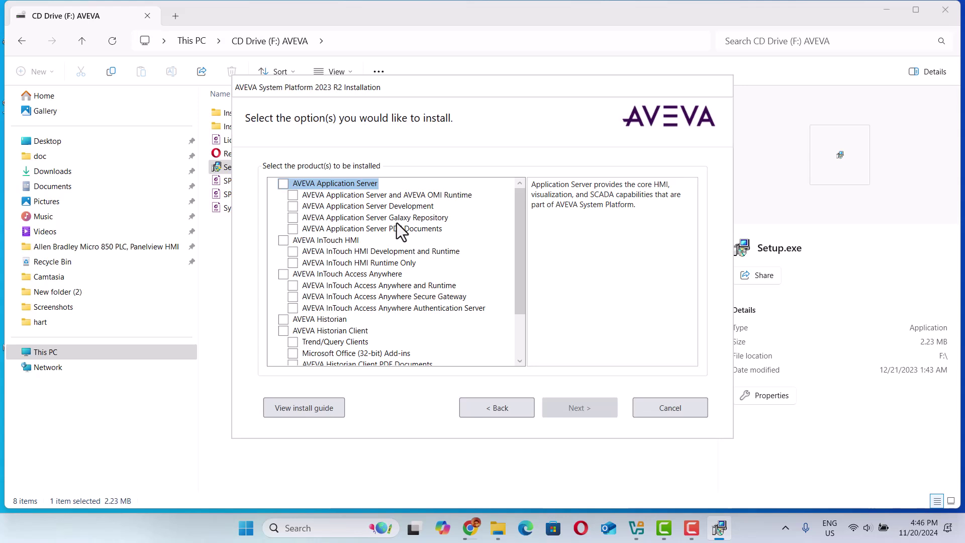
left_click(293, 220)
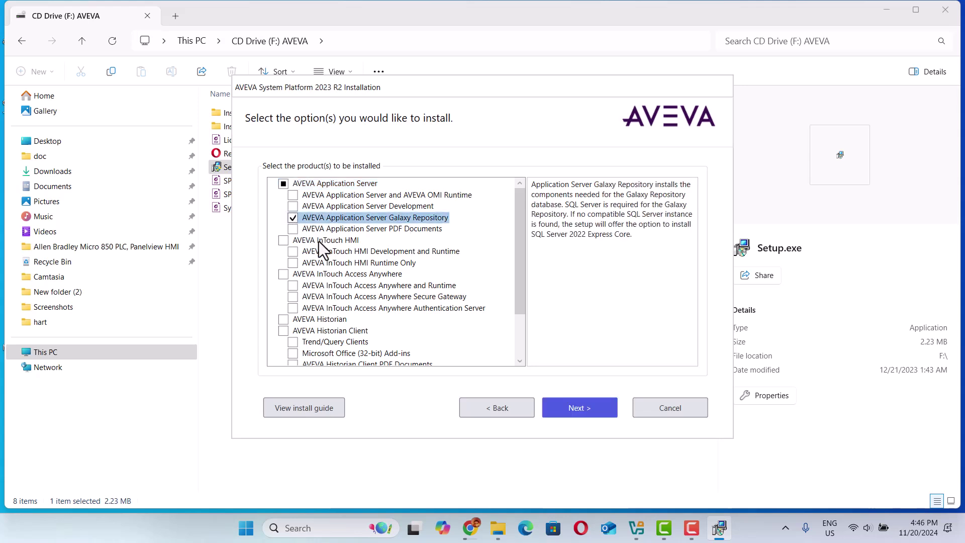
left_click(283, 240)
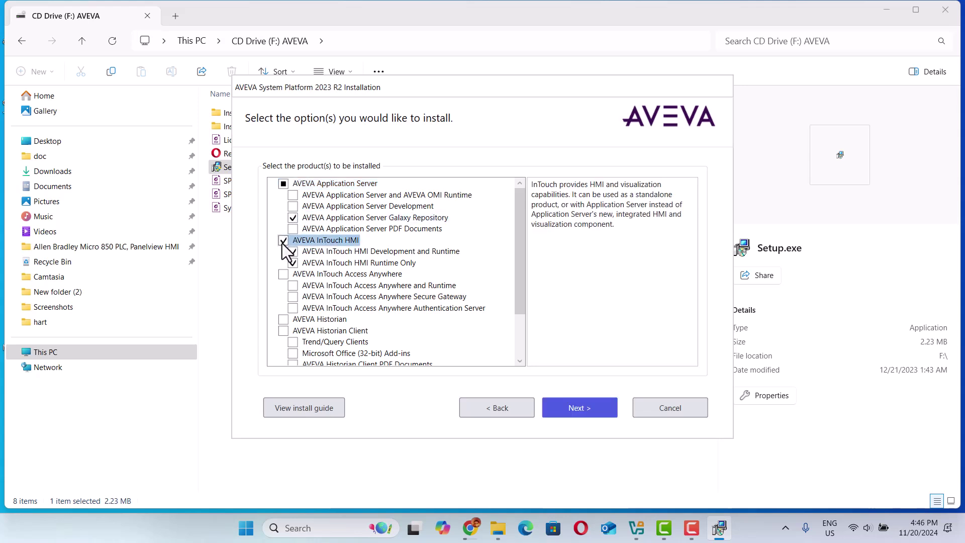
Add AVEVA Historian, AVEVA Historian Client, AVEVA Communication Drivers Pack and AVEVA Enterprise Licensing Platform to the products to install
left_click_drag(519, 290, 517, 327)
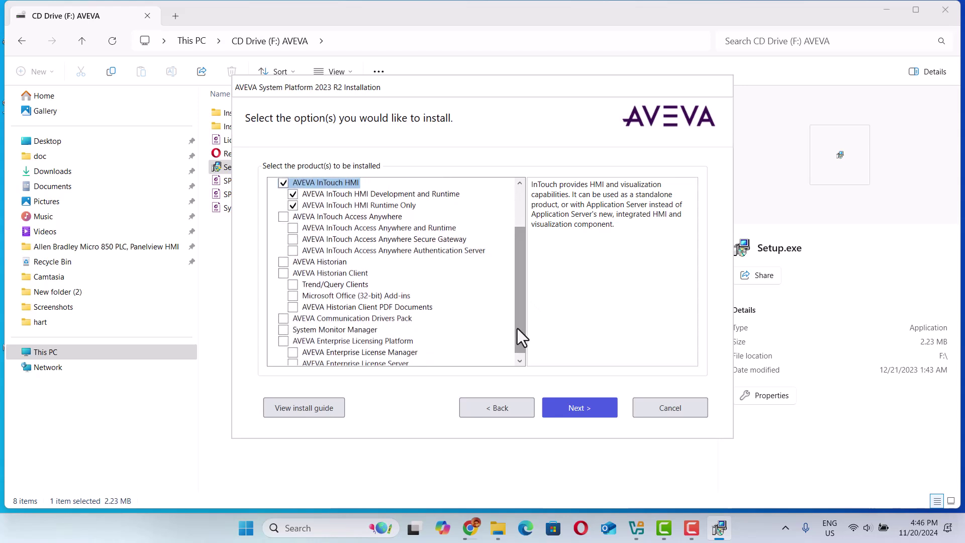
left_click(282, 263)
left_click(282, 273)
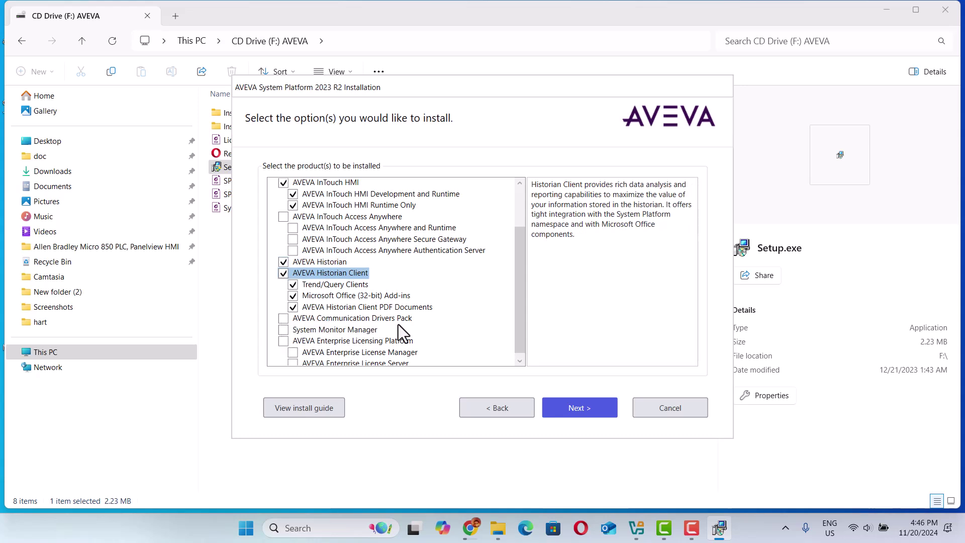
left_click(283, 318)
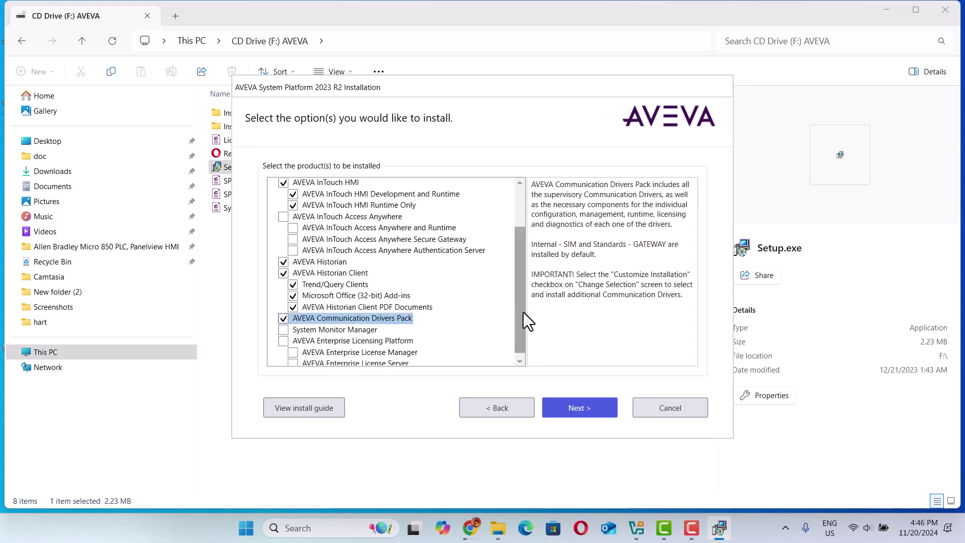
left_click_drag(520, 313, 515, 328)
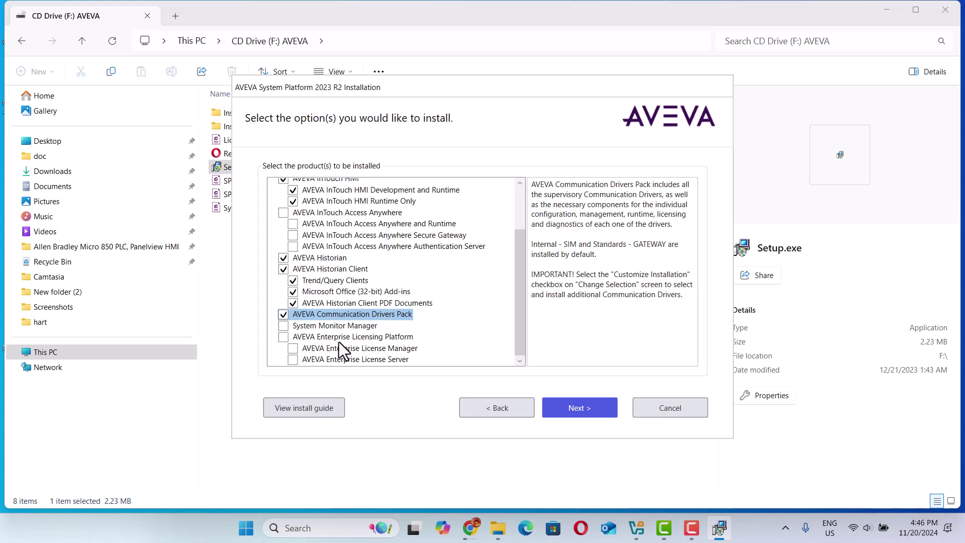
left_click(284, 338)
Review and confirm the product selection, and acknowledge the impact of the removed redistributable libraries
left_click_drag(517, 328, 520, 267)
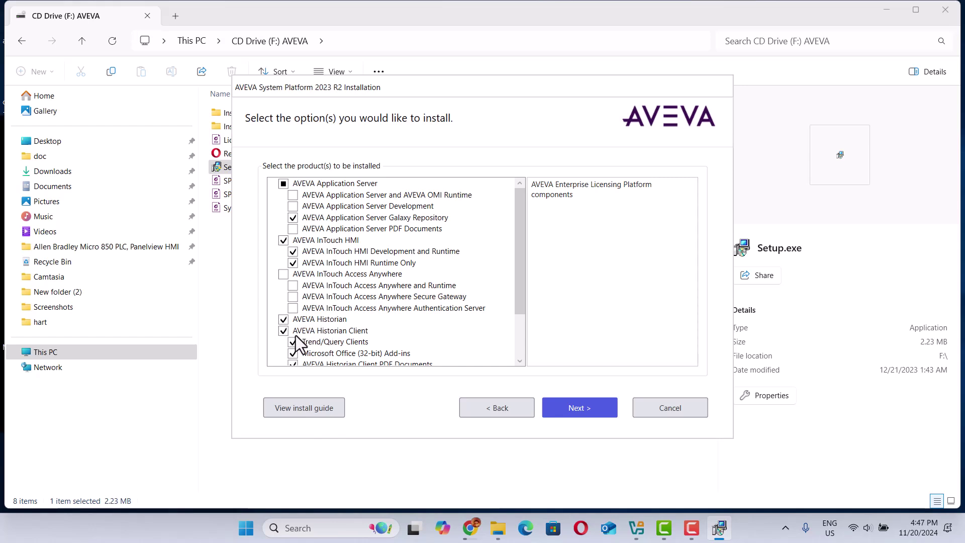
left_click_drag(518, 283, 520, 342)
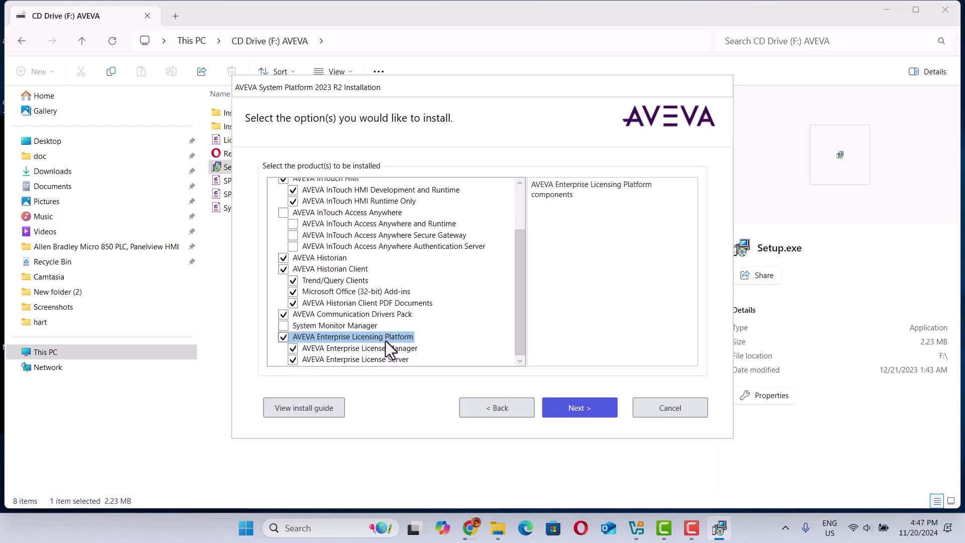
left_click(577, 412)
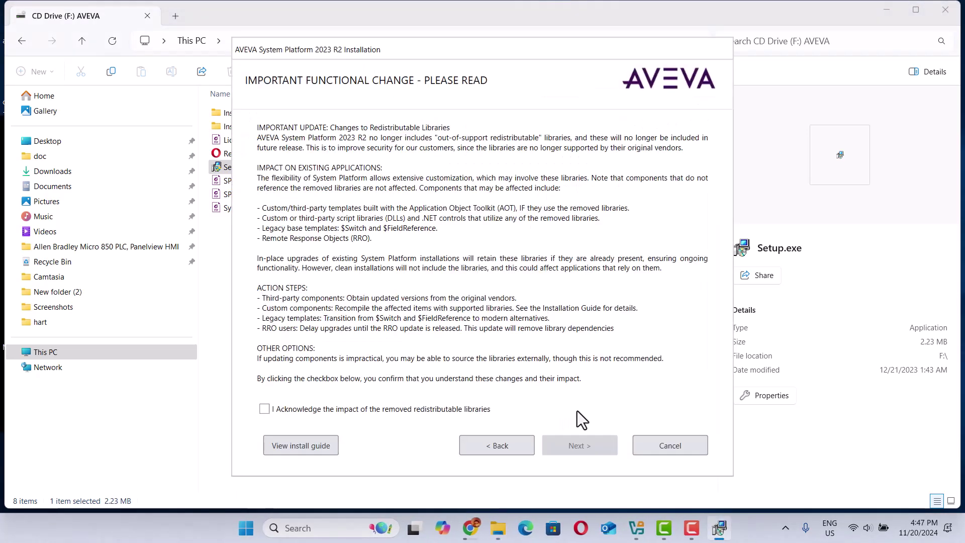
left_click(265, 409)
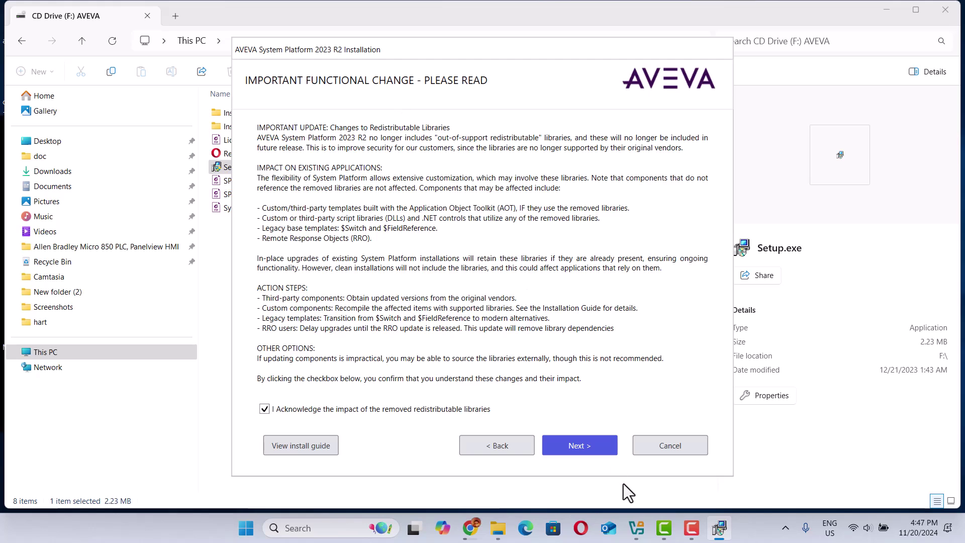
left_click(589, 454)
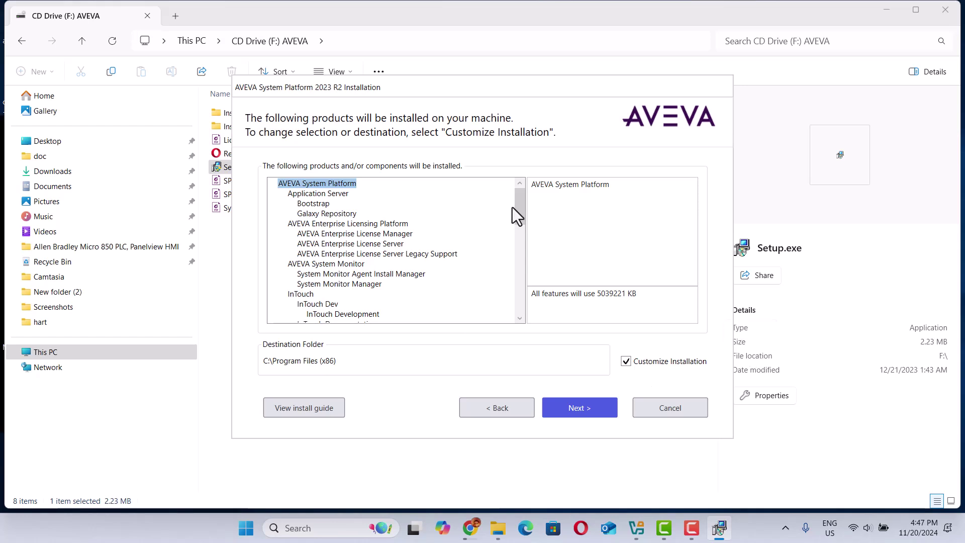
Review the list of components to install and continue to the customized feature selection
mouse_move(520, 205)
left_mouse_down()
mouse_move(520, 234)
mouse_move(522, 200)
left_mouse_up()
left_click_drag(523, 207, 516, 303)
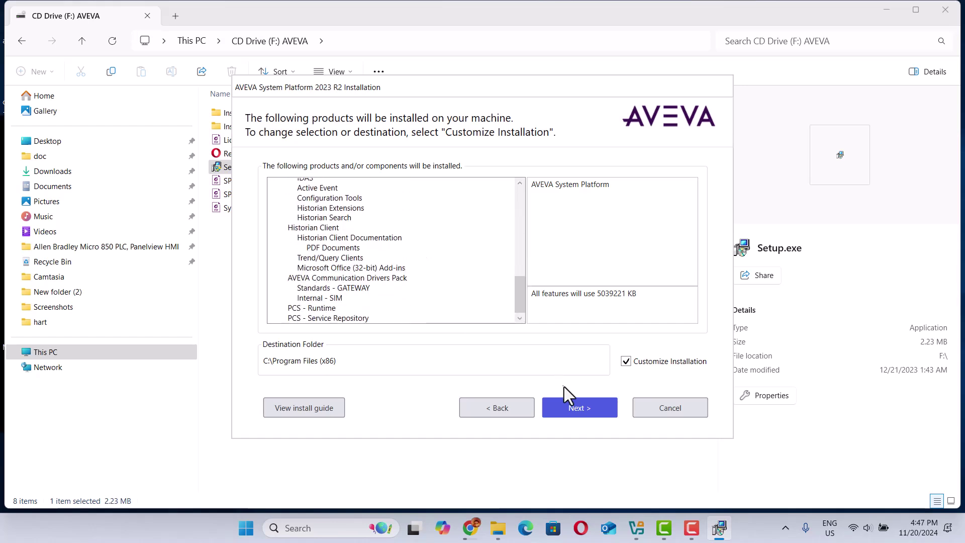
left_click(575, 409)
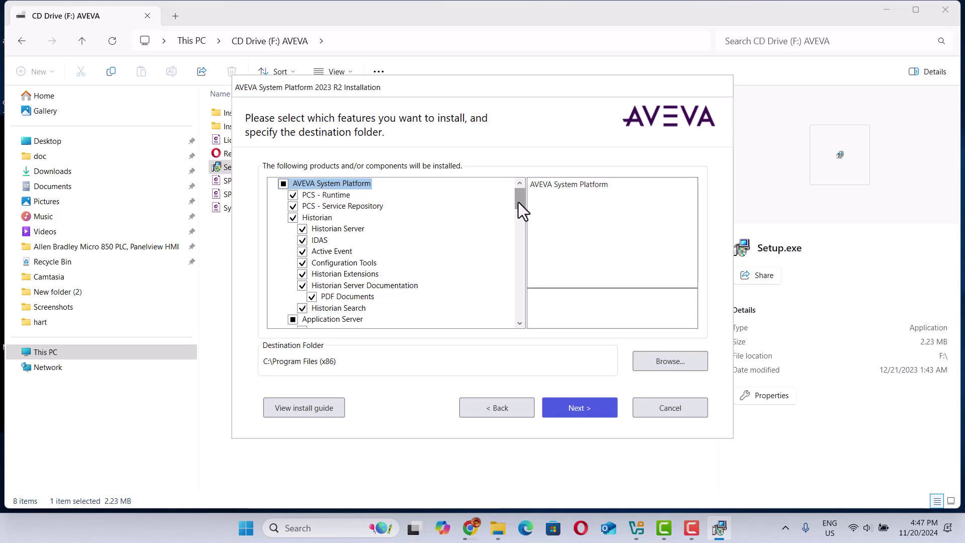
Include the Allen-Bradley ABCIP and ABTCP drivers from the AVEVA Communication Drivers Pack
left_click_drag(519, 201, 503, 279)
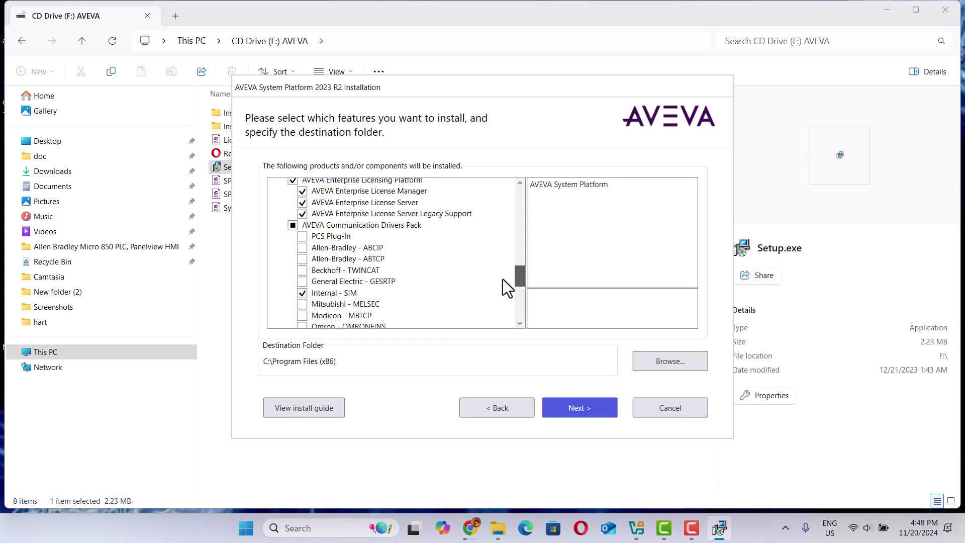
left_click_drag(503, 280, 502, 282)
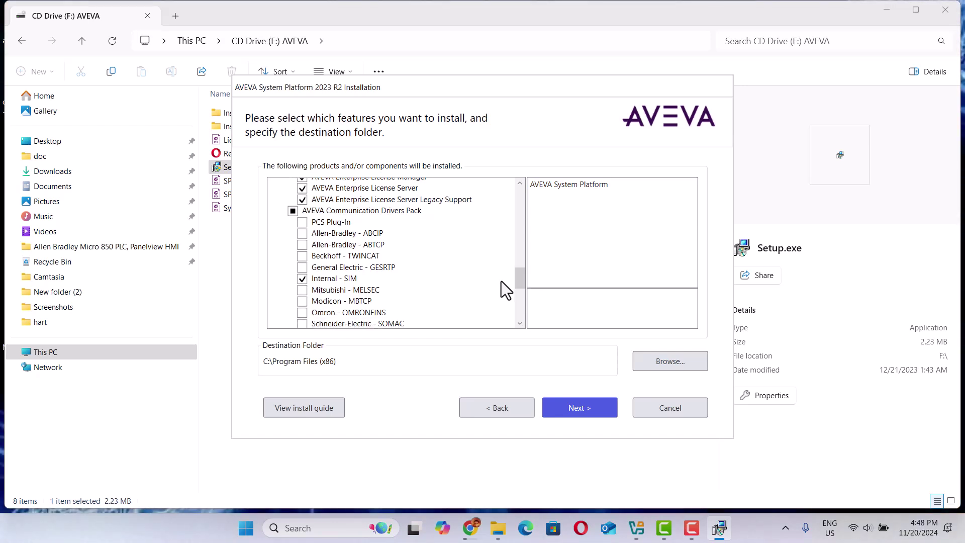
left_click(307, 235)
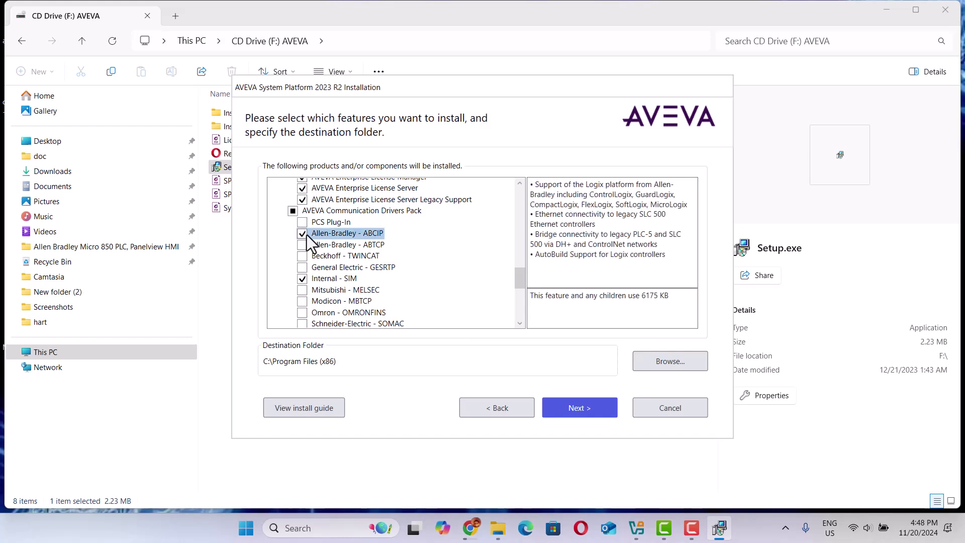
left_click(301, 245)
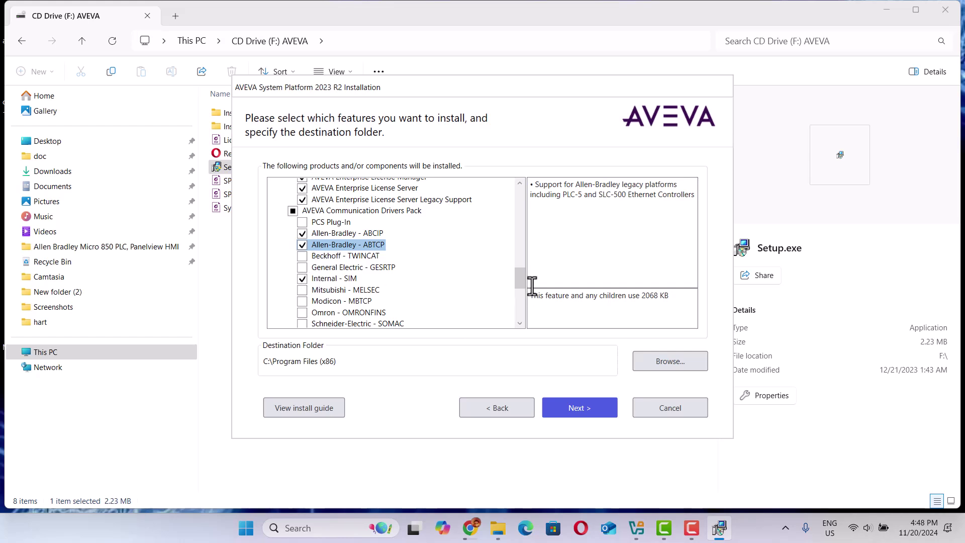
Include the Mitsubishi MELSEC, Modicon MBTCP, Omron OMRONFINS, Schneider-Electric SOMAC and Siemens SIDIRECT drivers in the installation
left_click_drag(521, 278, 518, 285)
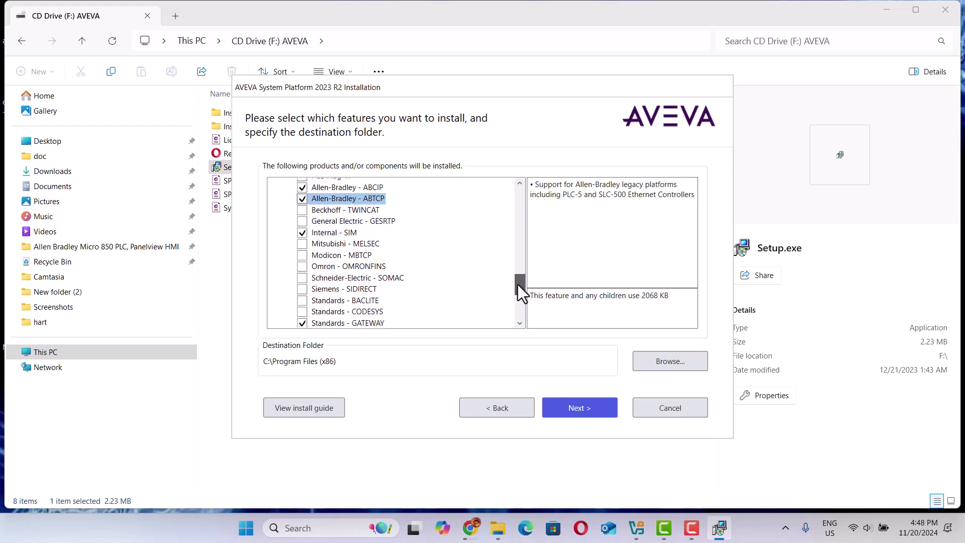
left_click(302, 245)
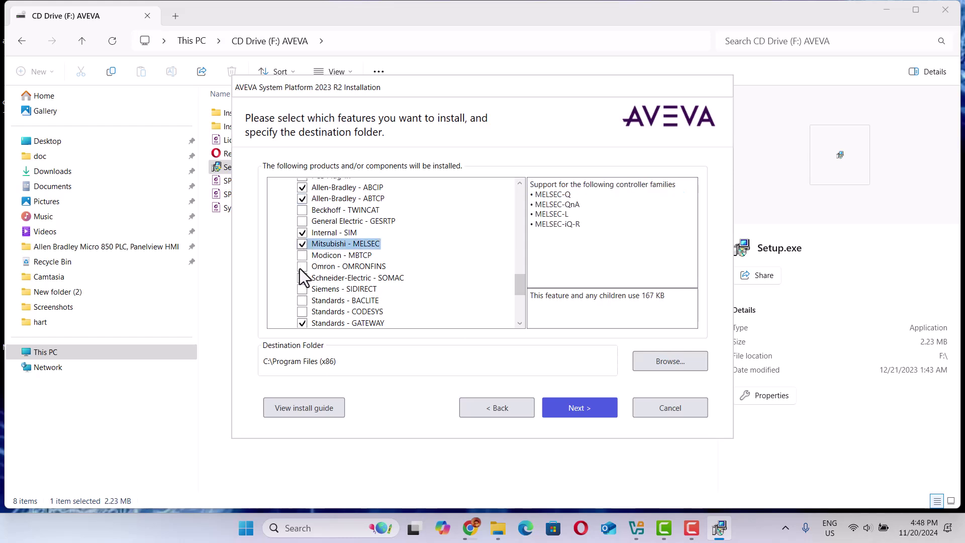
left_click(302, 266)
left_click(302, 256)
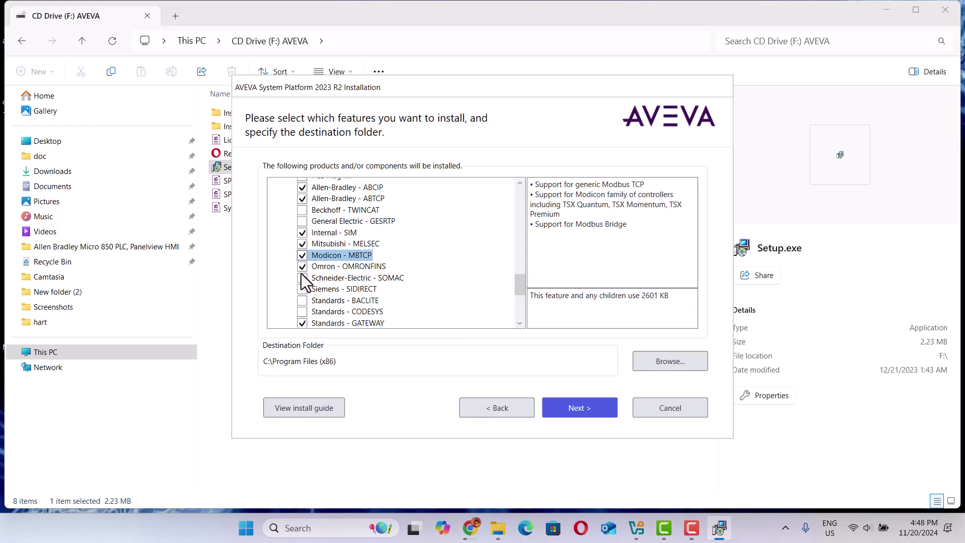
left_click(304, 279)
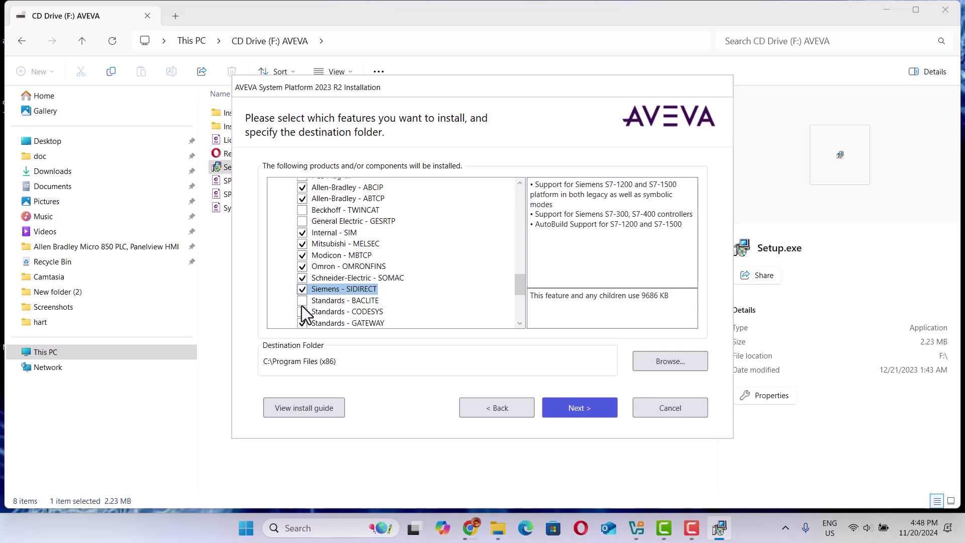
Include the Standards BACLITE and CODESYS drivers and the Communication Drivers SDK in the installation
left_click(302, 304)
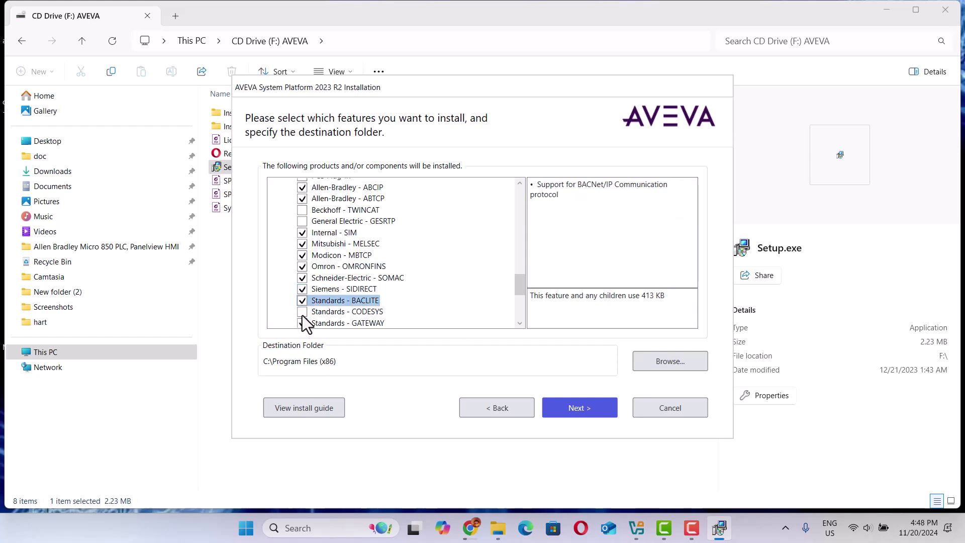
left_click(302, 313)
left_click_drag(521, 287, 516, 300)
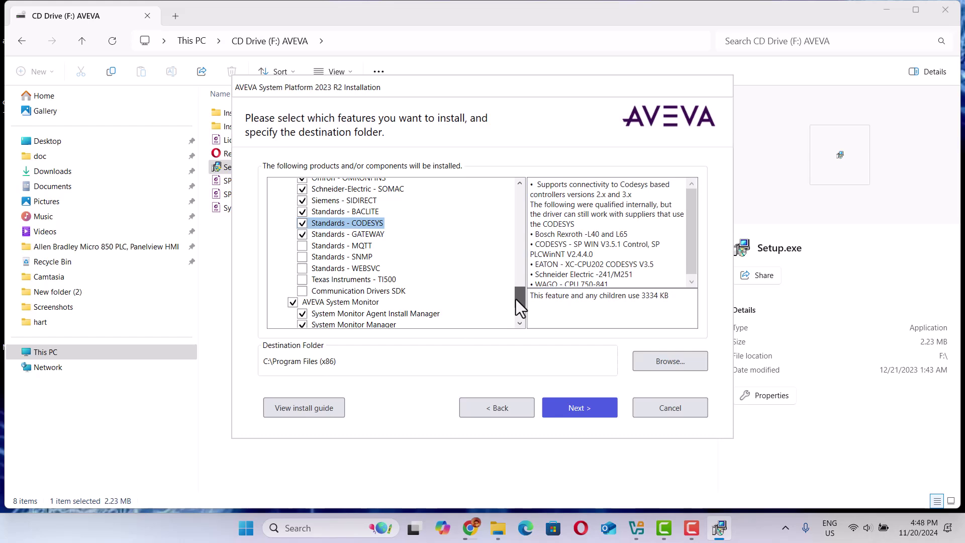
left_click(302, 292)
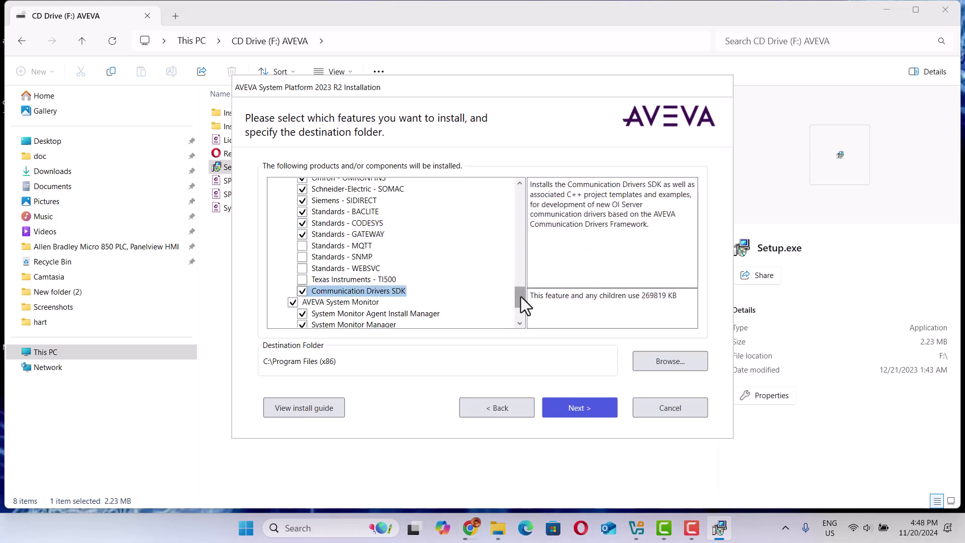
Review the selected communication drivers, reading the Allen-Bradley ABTCP and ABCIP descriptions, and continue to the InTouch language selection
left_click_drag(521, 296, 509, 280)
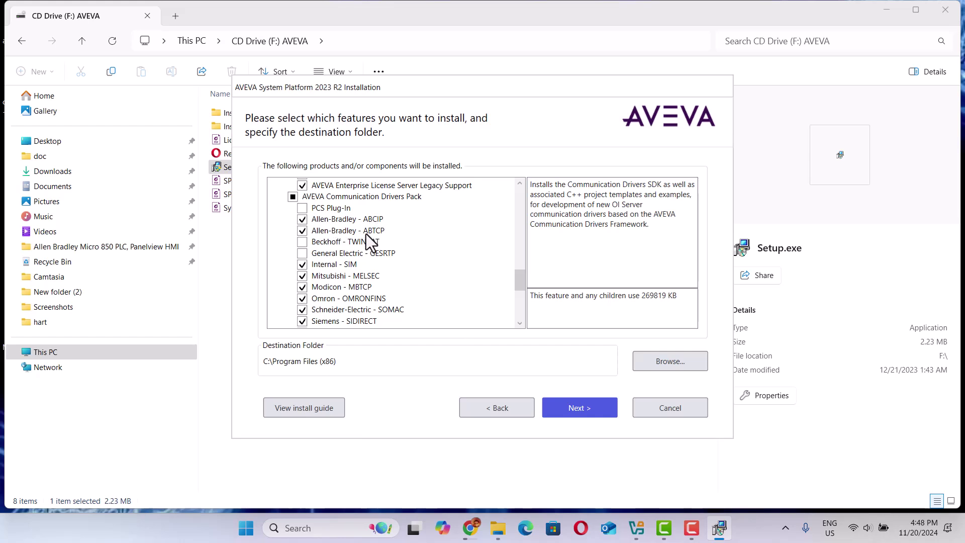
left_click(336, 233)
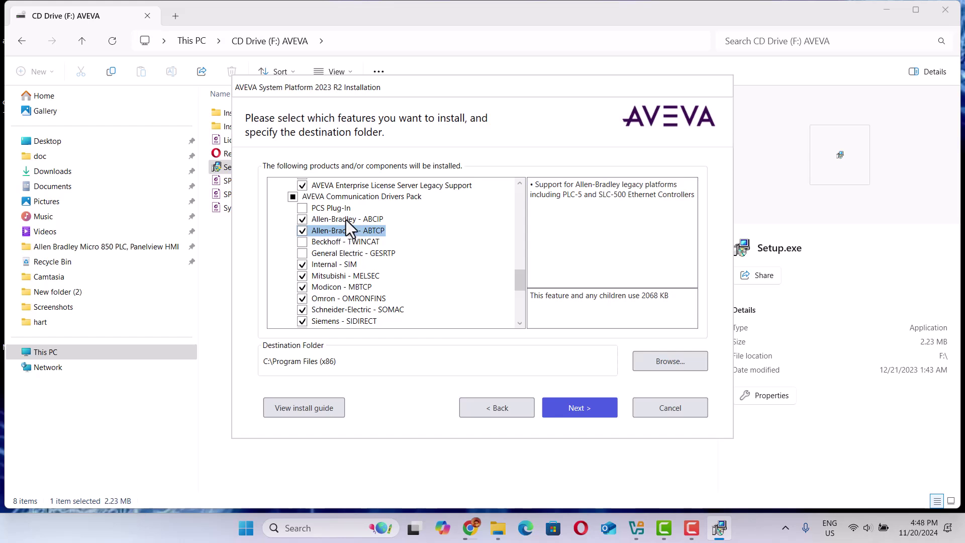
left_click(345, 220)
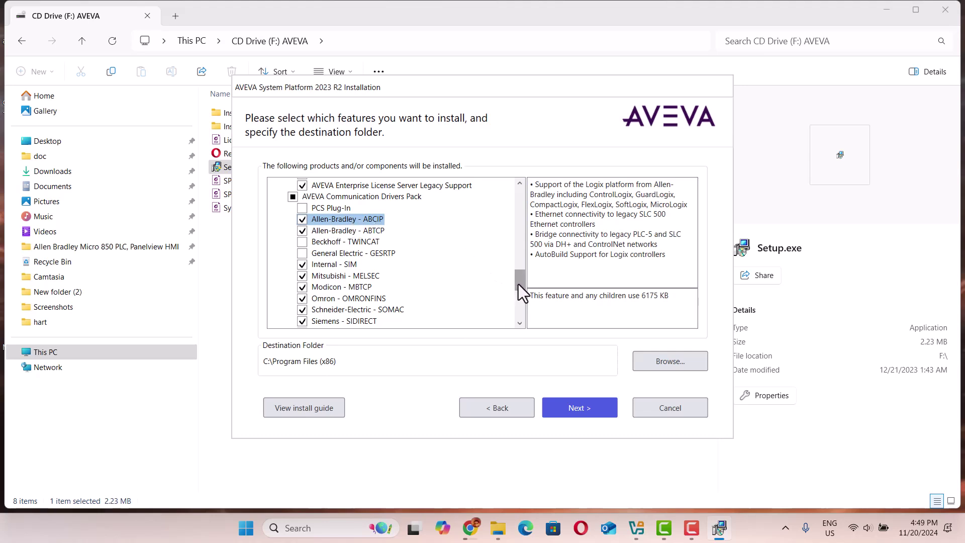
left_click_drag(518, 285, 519, 297)
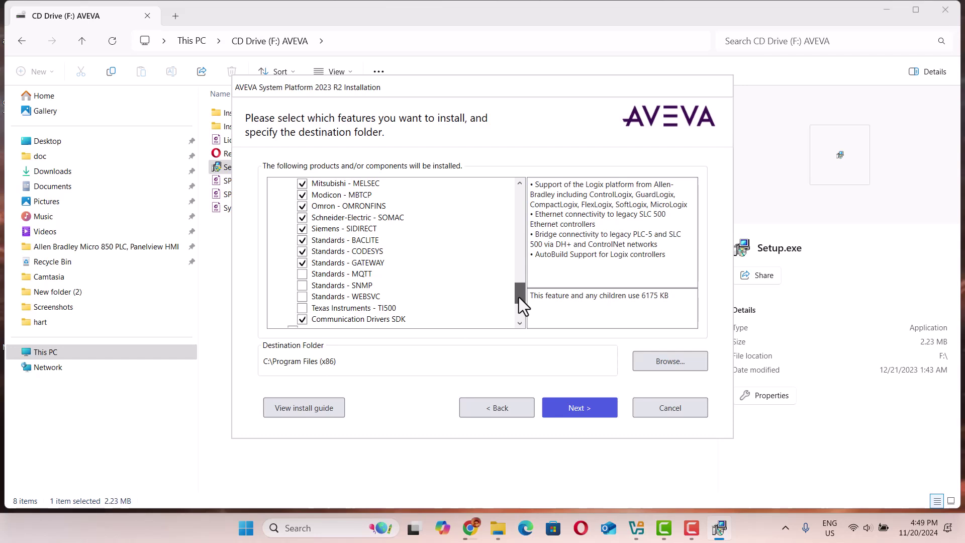
left_click_drag(519, 297, 518, 298)
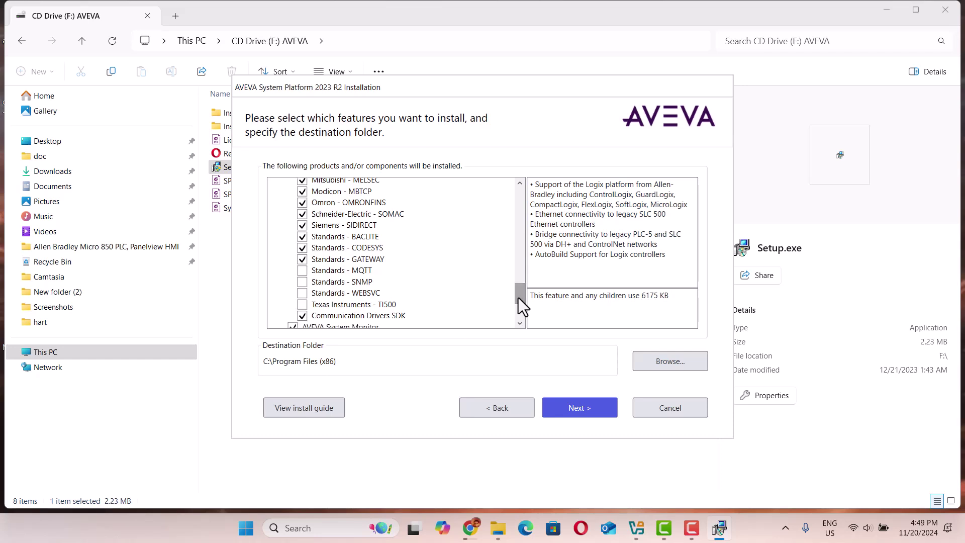
left_click(582, 408)
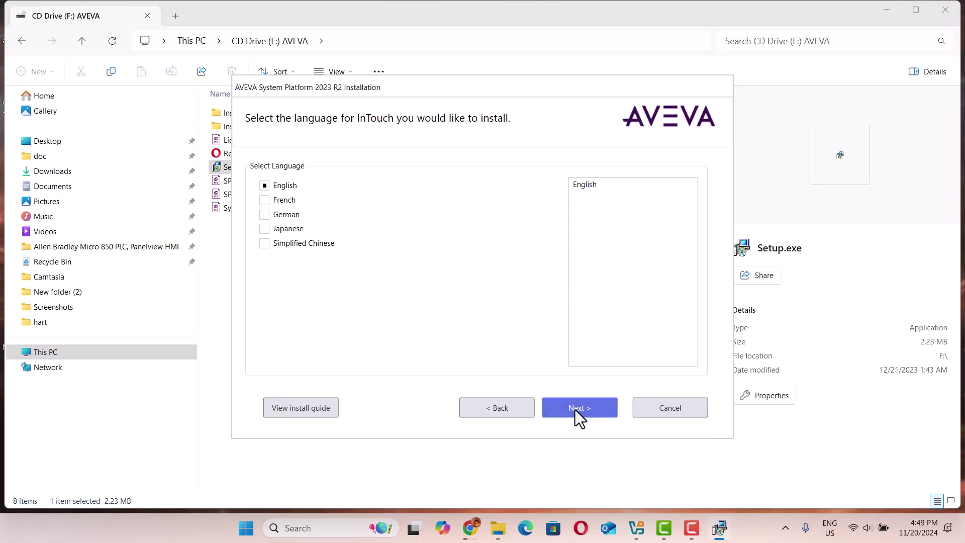
Return to the feature selection to read the Siemens SIDIRECT driver's description, and go forward to the language selection again
left_click(505, 410)
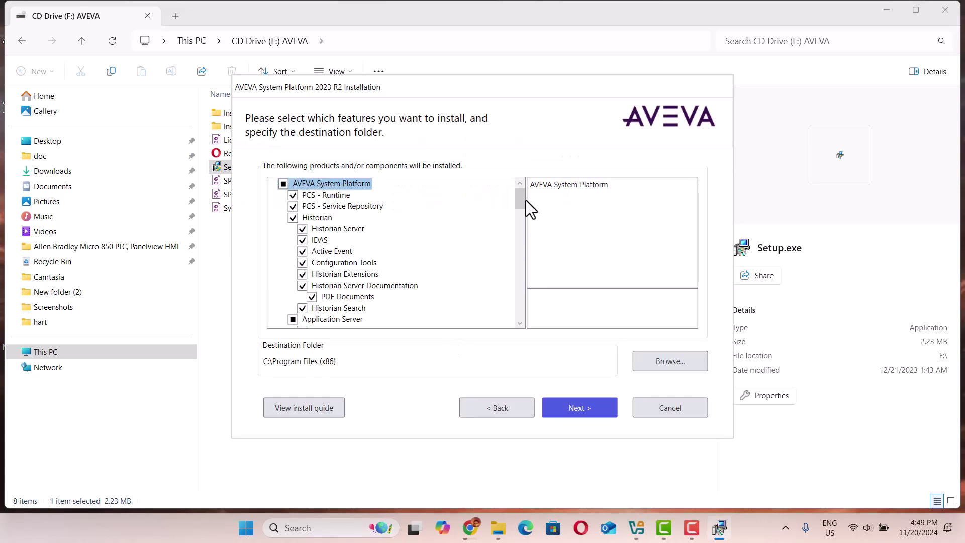
left_click_drag(518, 198, 505, 284)
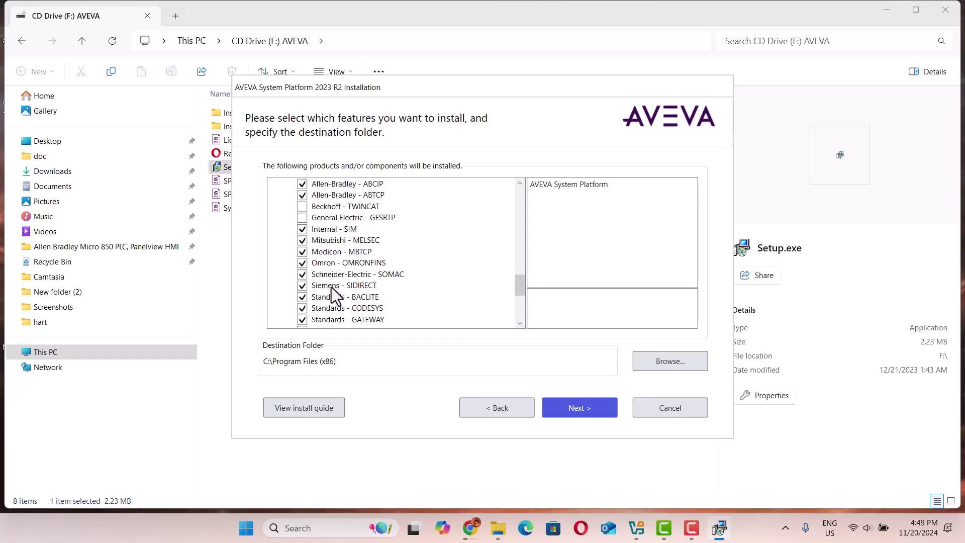
left_click(357, 287)
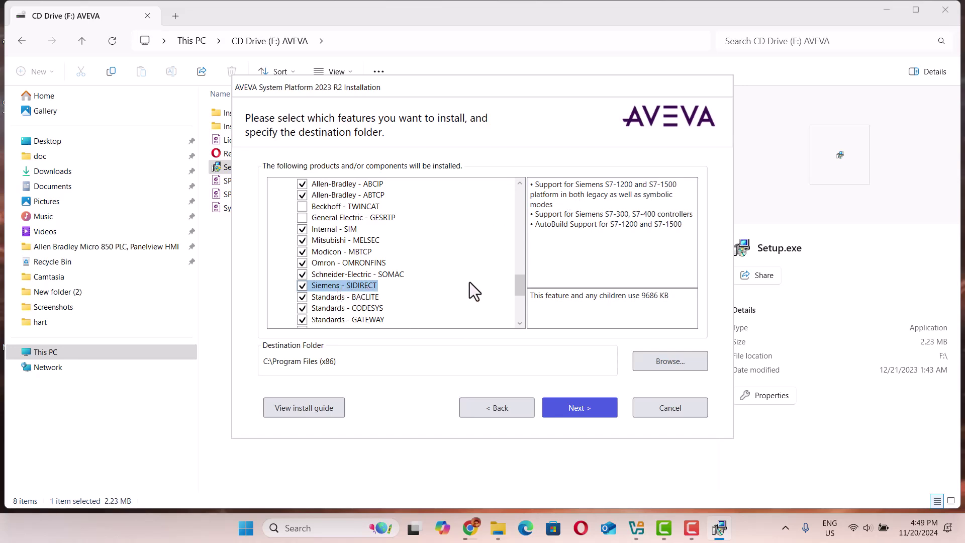
left_click(574, 411)
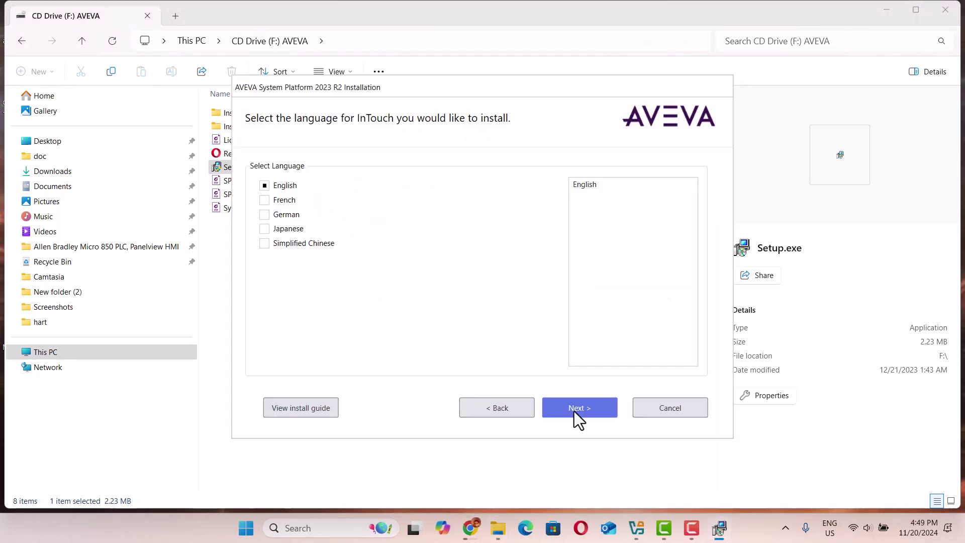
Keep English as the InTouch language and accept the terms of the license agreement
left_click(574, 411)
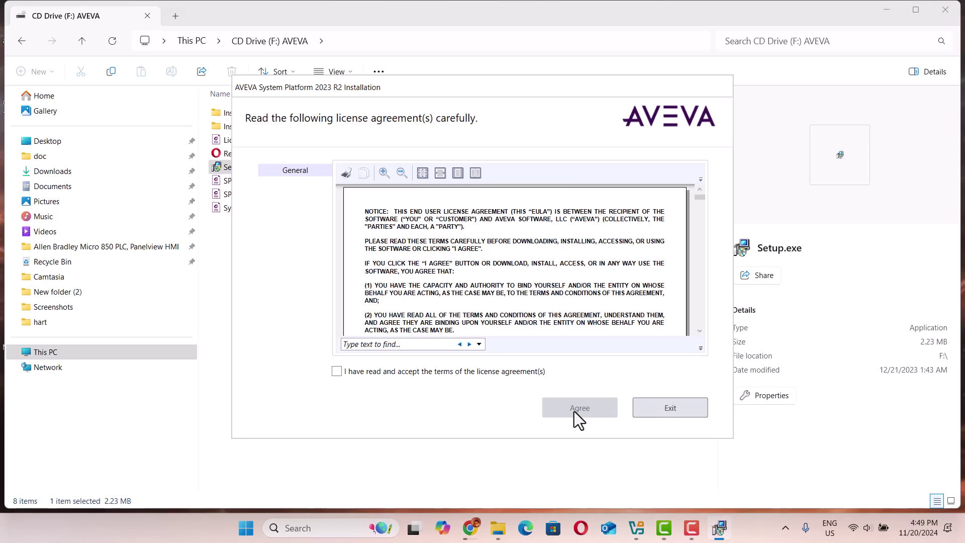
left_click(337, 372)
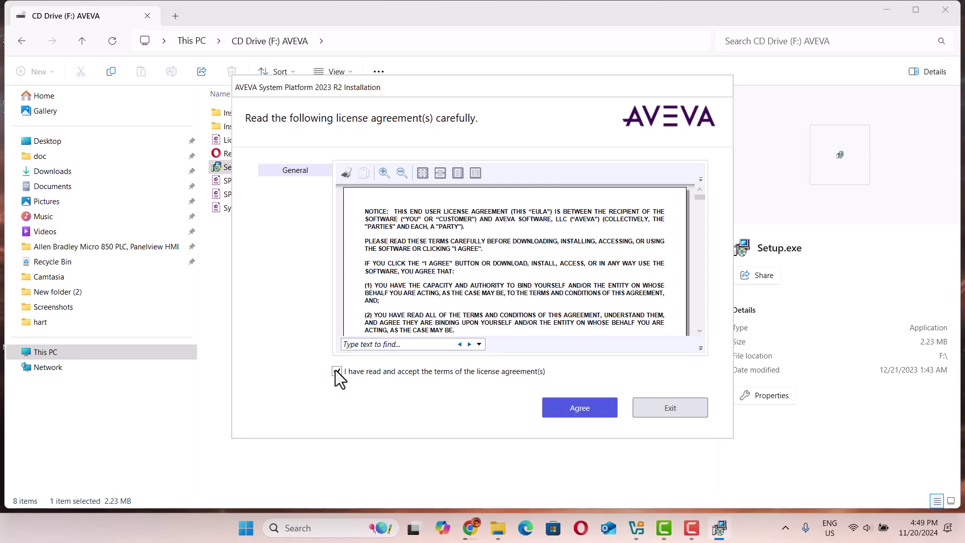
left_click(581, 406)
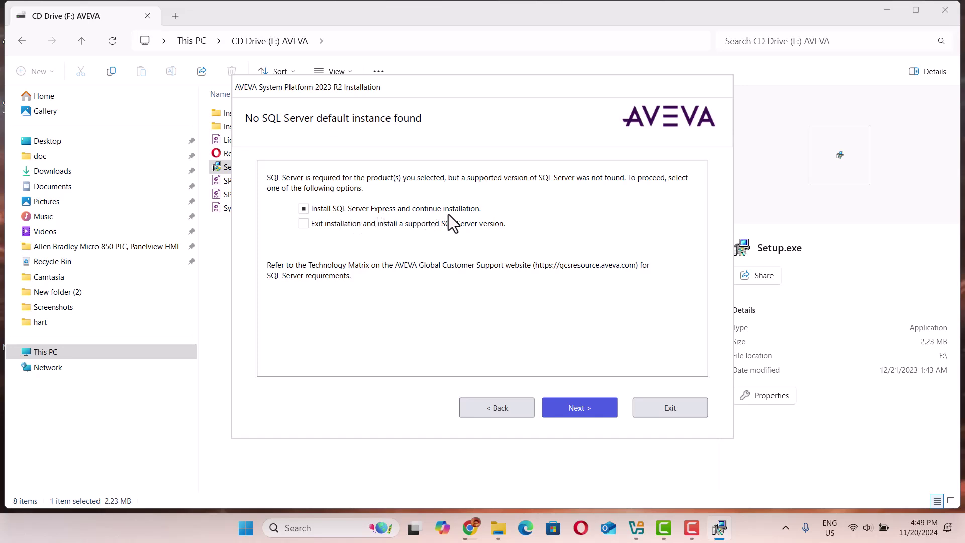
Keep the option to install SQL Server Express, and start the installation after reviewing the listed prerequisites and products
left_click(578, 405)
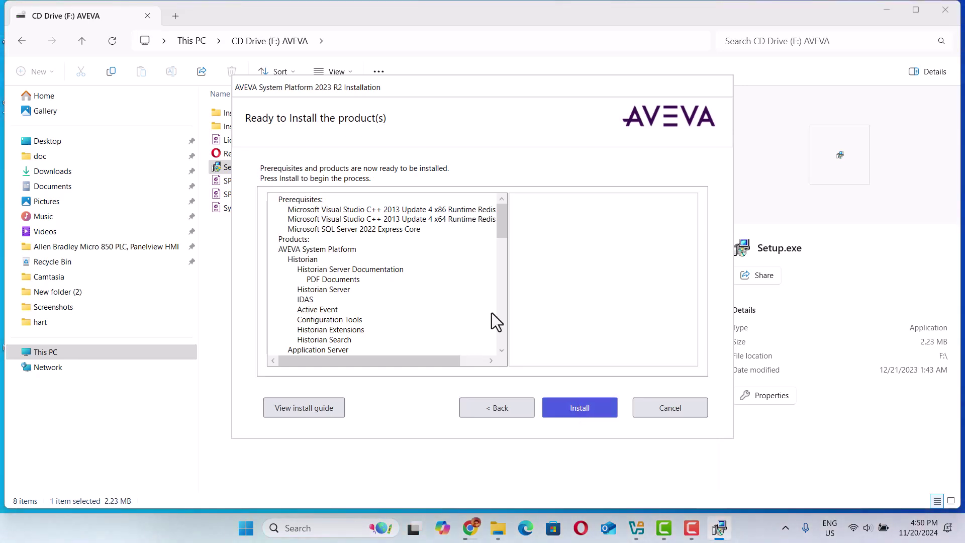
mouse_move(499, 224)
left_mouse_down()
mouse_move(515, 307)
mouse_move(499, 357)
mouse_move(494, 214)
left_mouse_up()
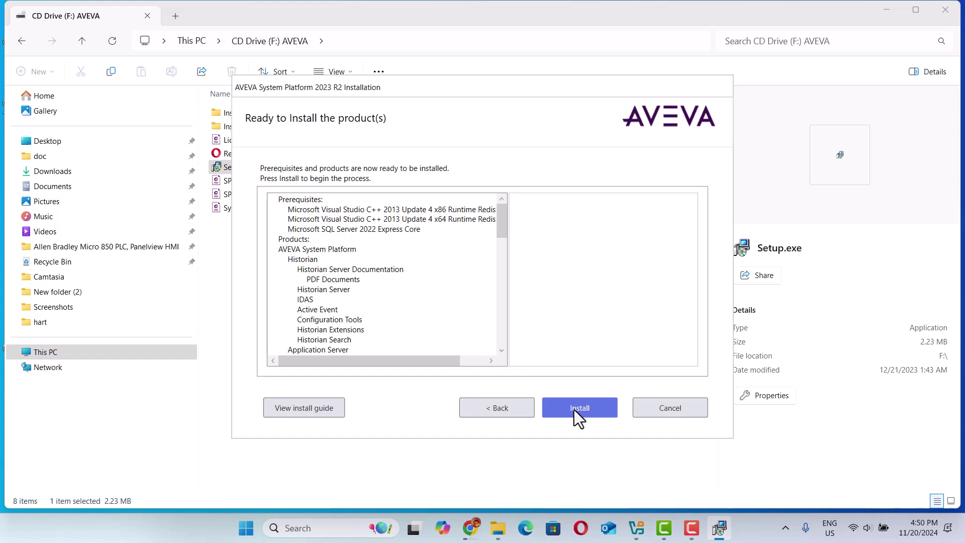
left_click_drag(505, 225, 514, 344)
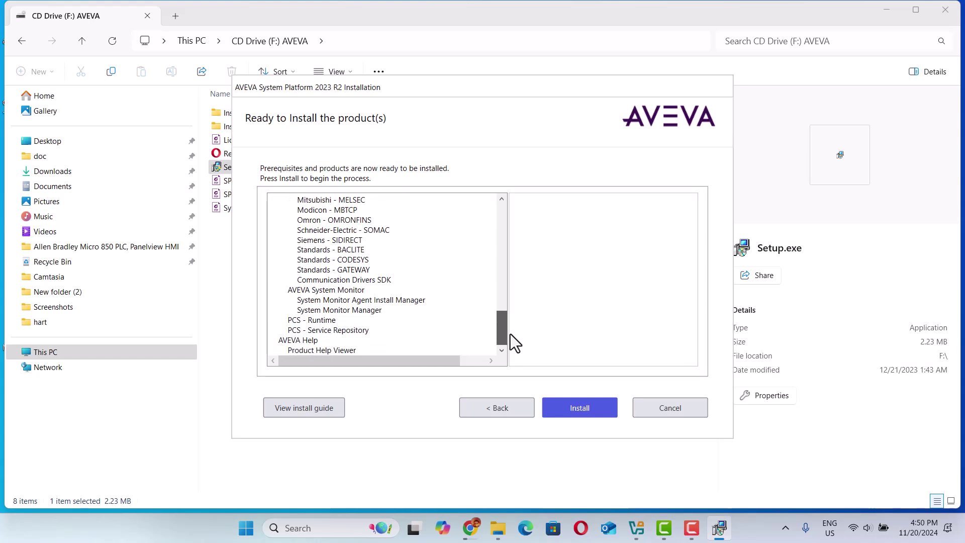
left_click(574, 408)
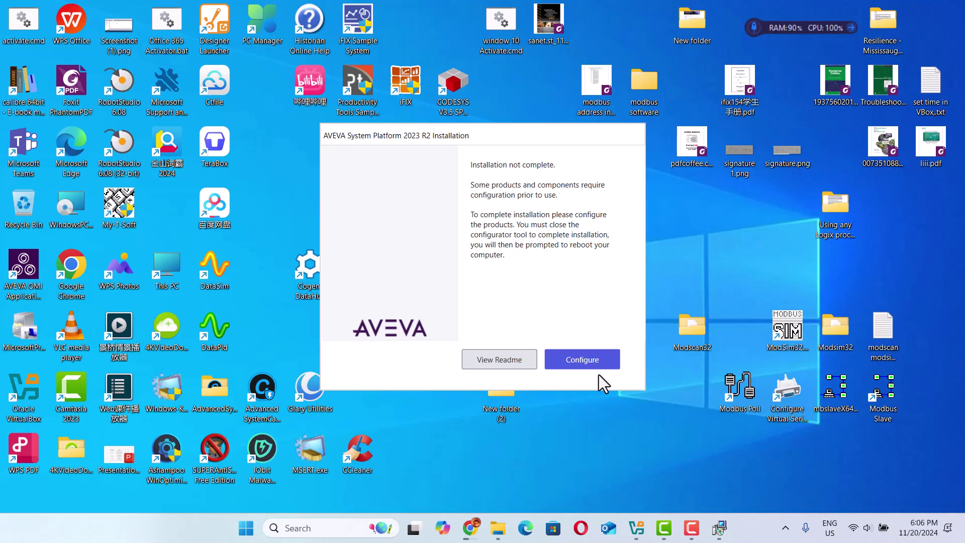
Open the product Configurator, acknowledging the MSXML 4.0 cybersecurity notice, and configure the license mode as Flex
left_click(583, 363)
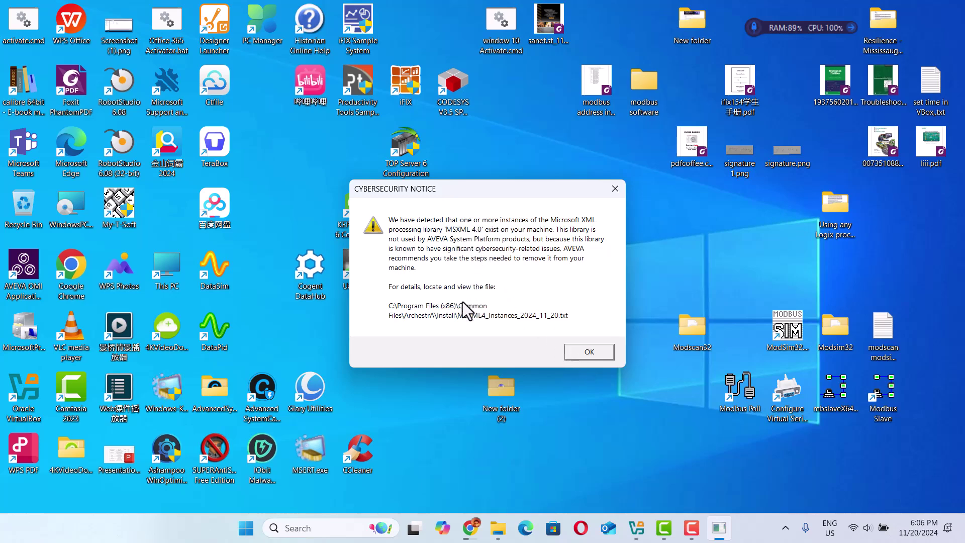
left_click(588, 353)
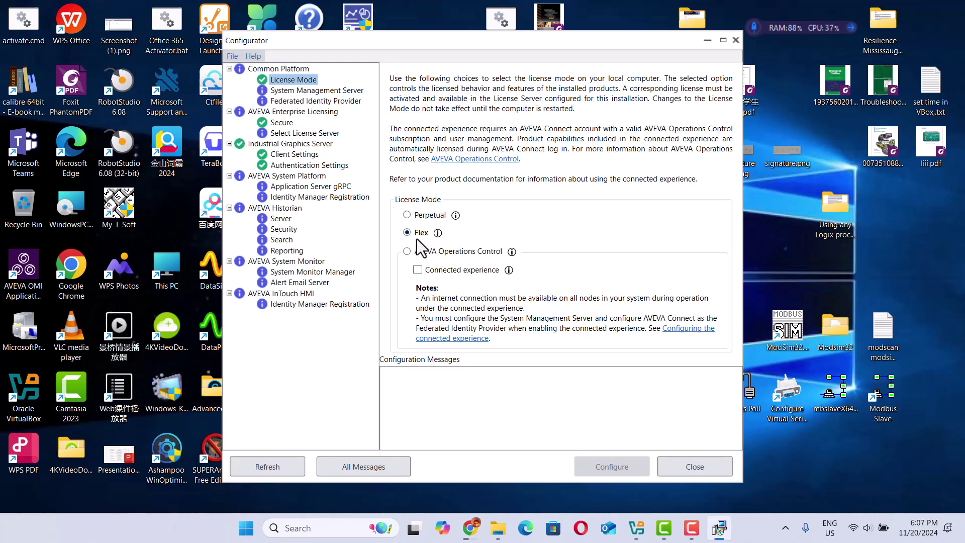
left_click(408, 215)
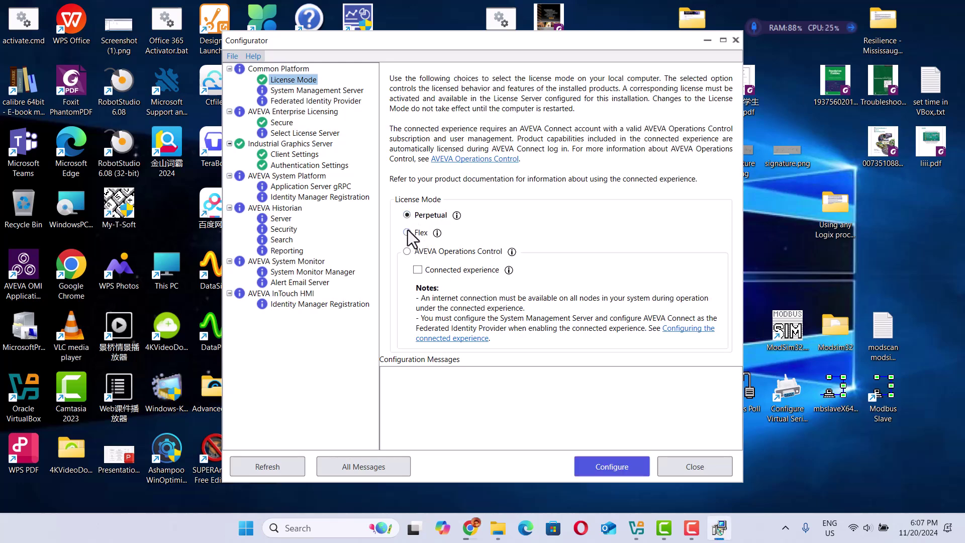
left_click(407, 232)
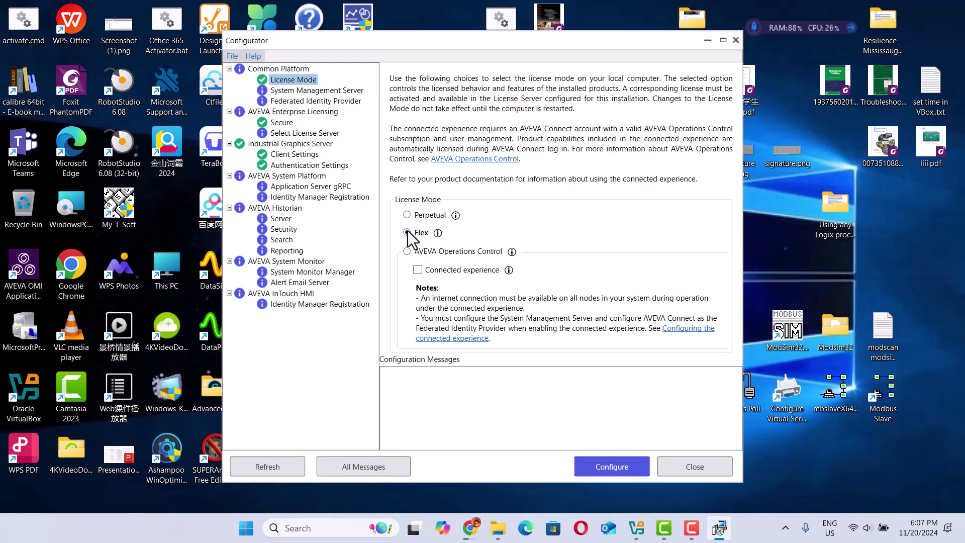
left_click(608, 468)
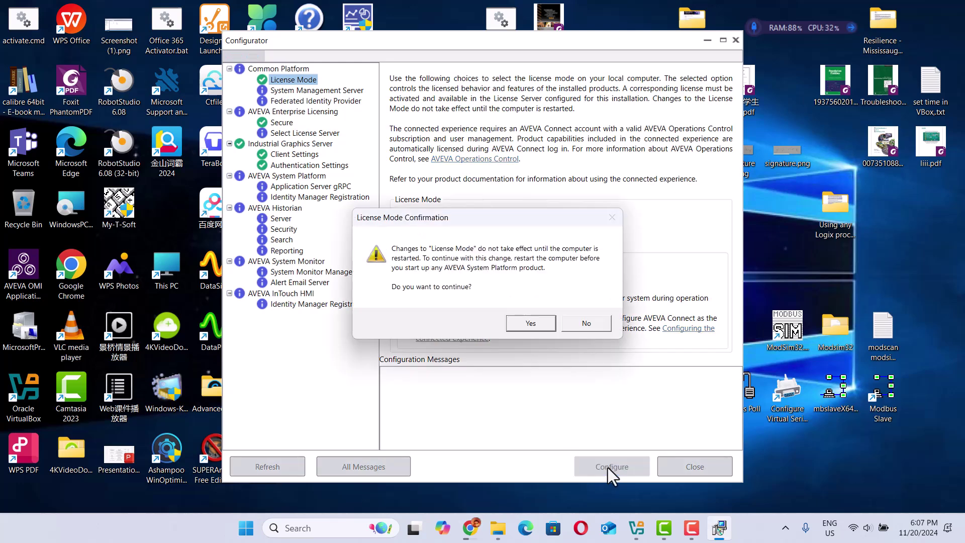
left_click(533, 322)
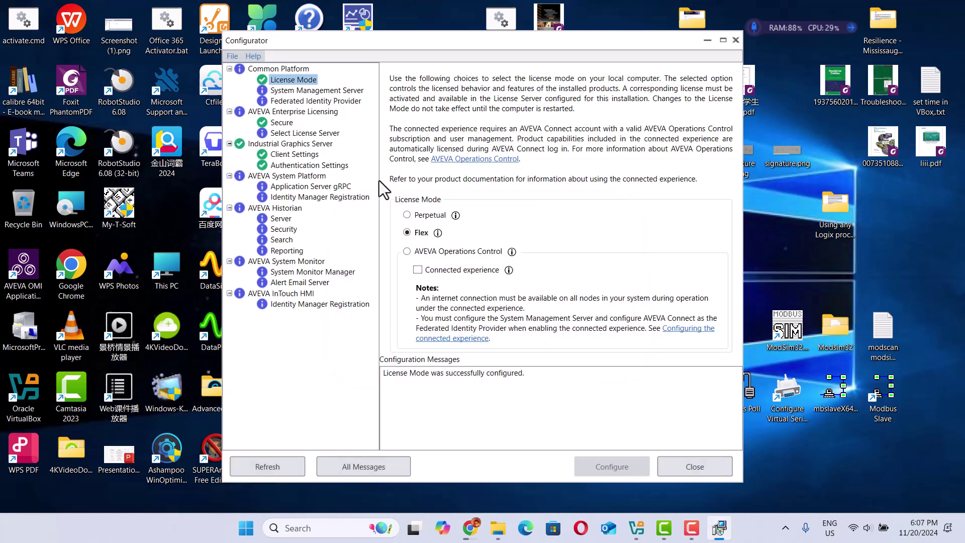
Configure this machine as the System Management Server for the Common Platform
left_click(316, 94)
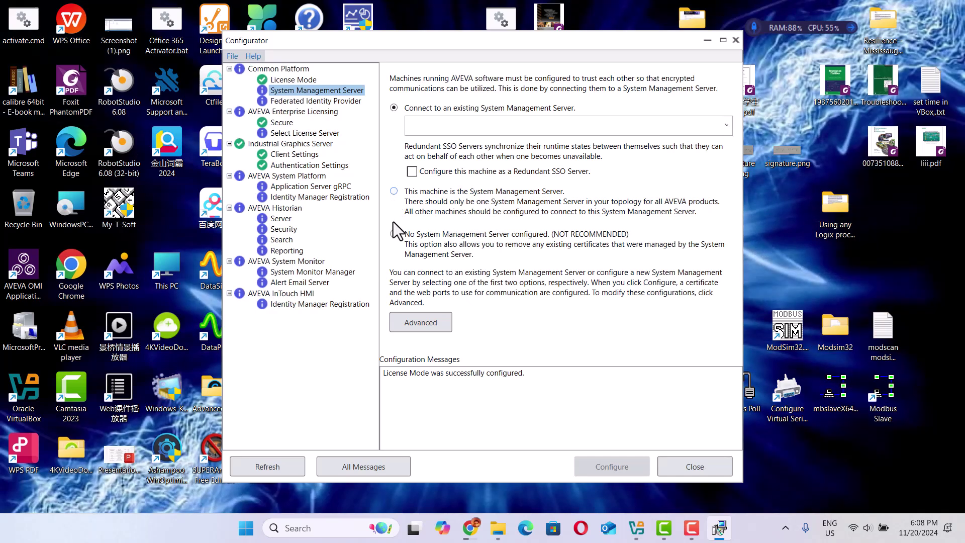
left_click(395, 192)
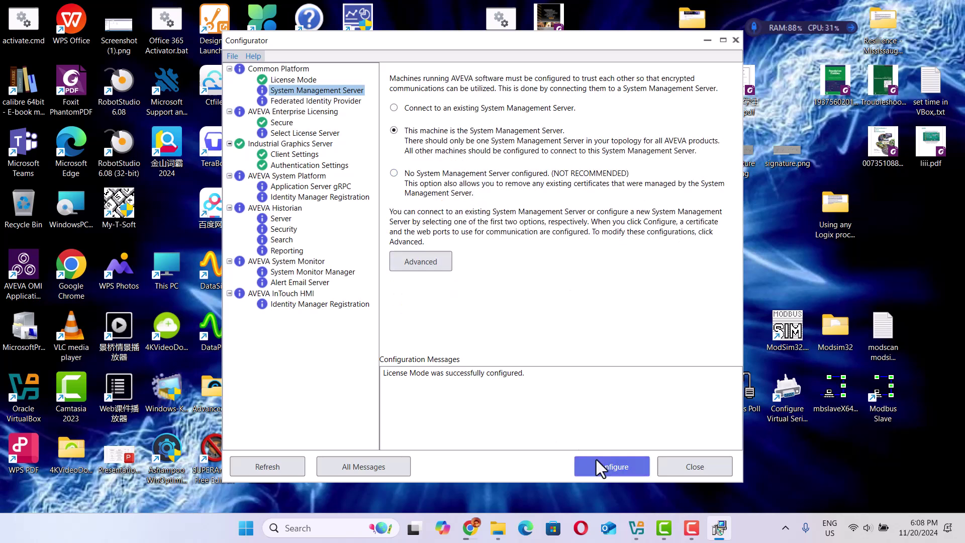
left_click(606, 469)
left_click(544, 331)
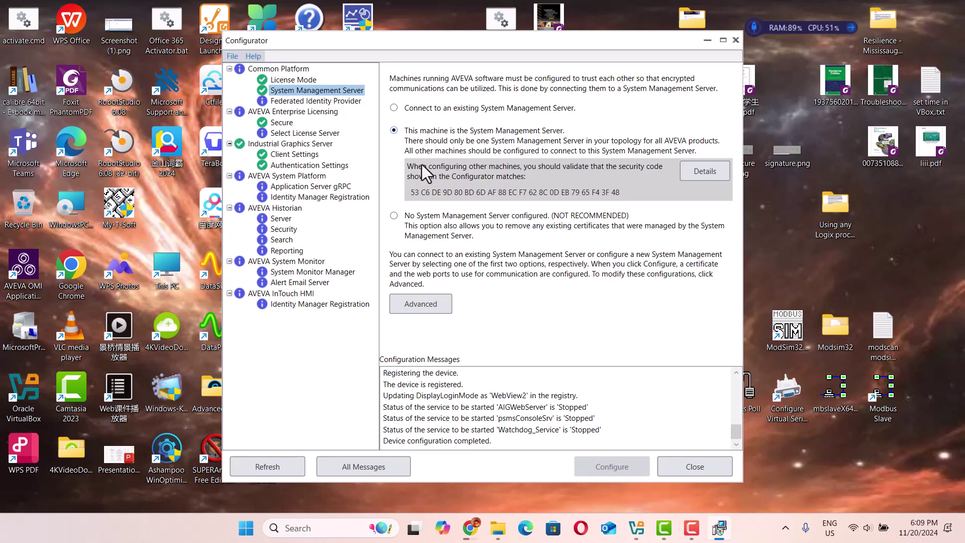
Configure the Federated Identity Provider with the identity provider left at None
left_click(288, 101)
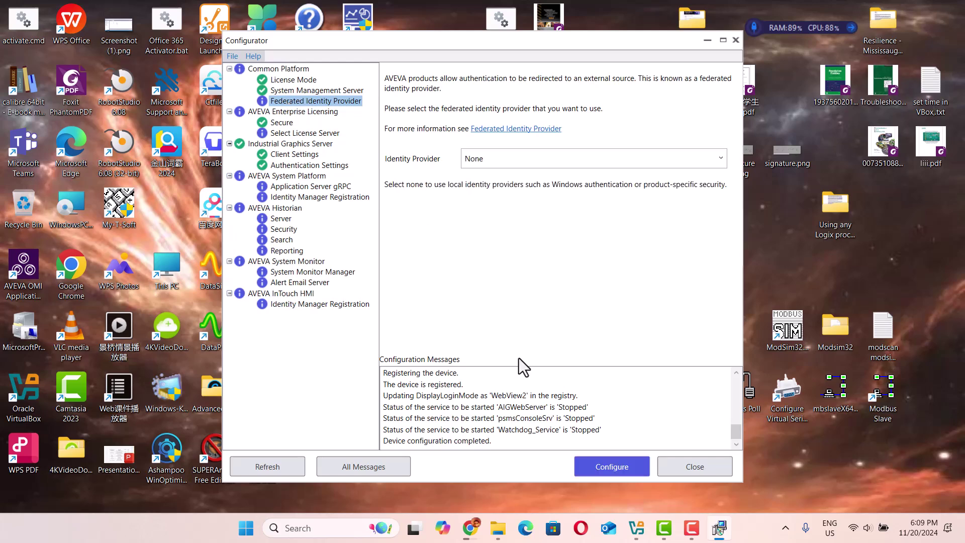
left_click(603, 469)
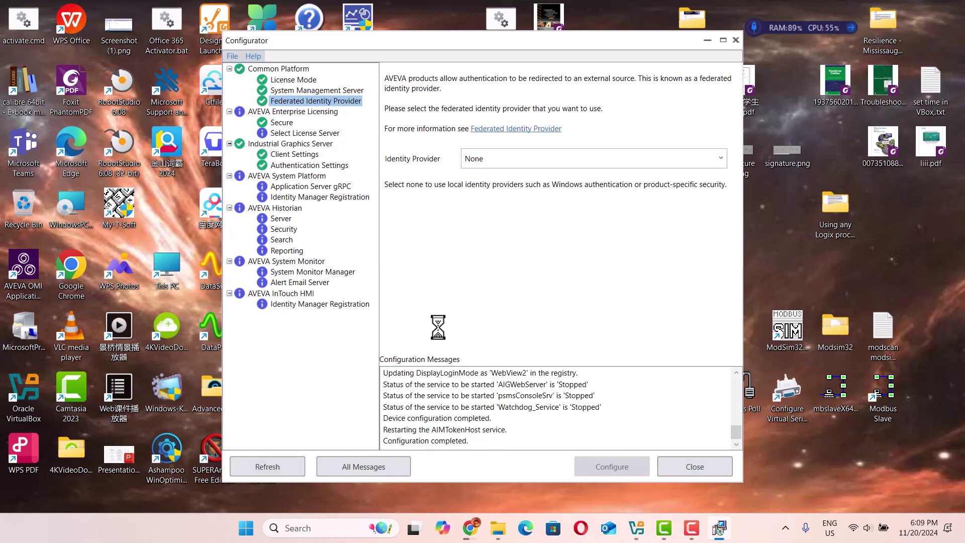
Test the connection to the primary license server and configure the license server selection for Enterprise Licensing
left_click(293, 133)
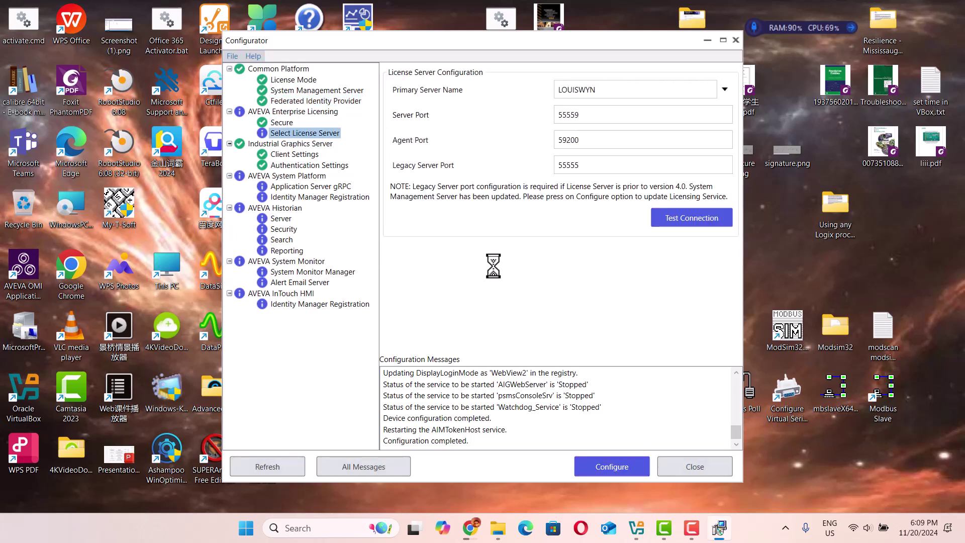
left_click(683, 221)
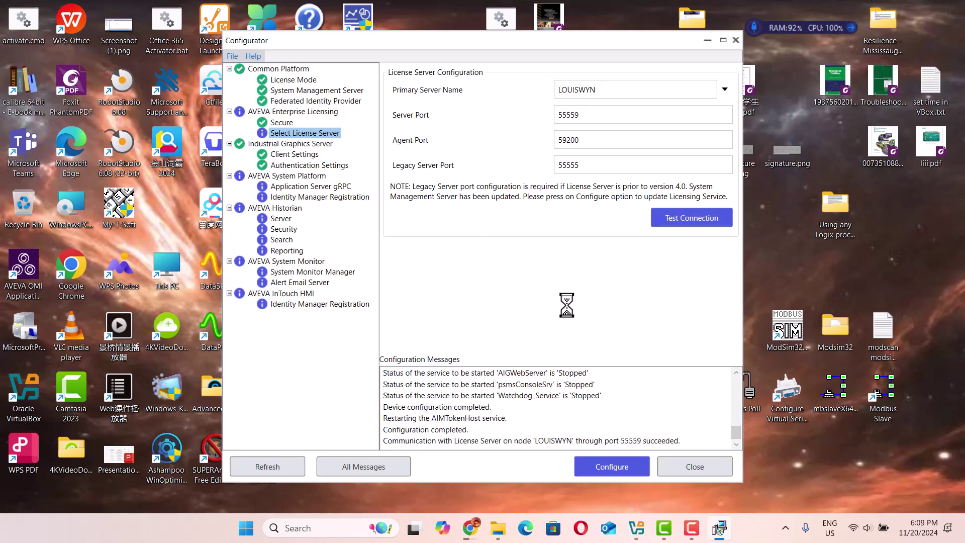
left_click(608, 466)
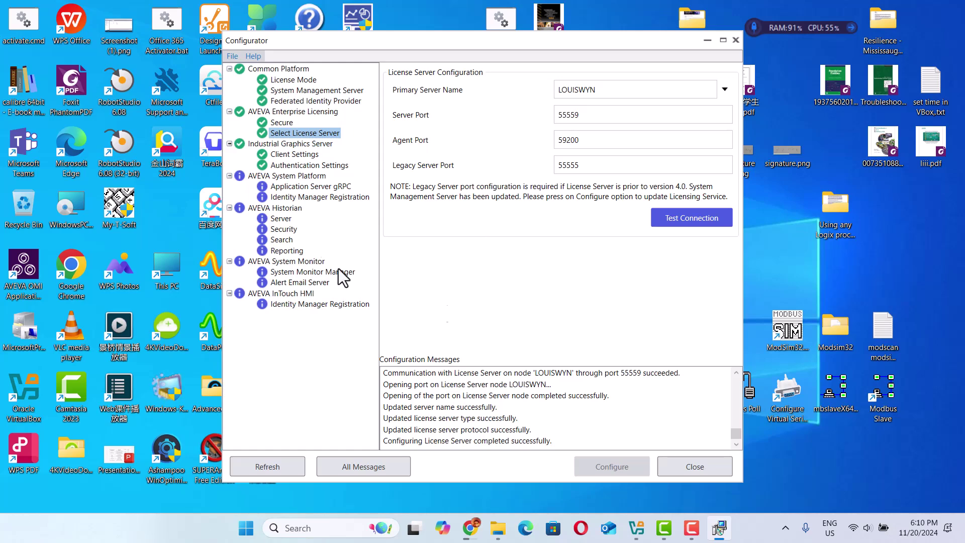
Configure the Application Server gRPC service and register AVEVA System Platform with the Identity Manager
left_click(317, 187)
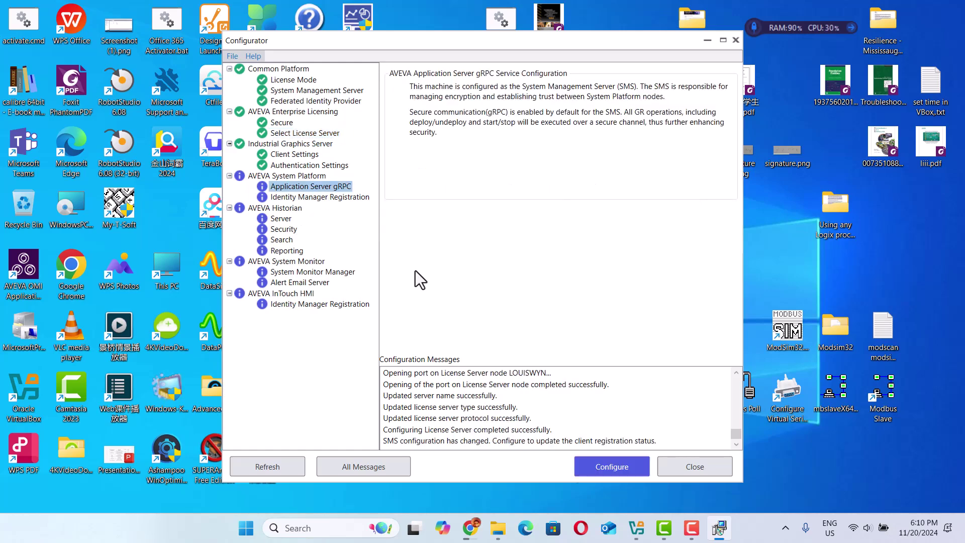
left_click(611, 467)
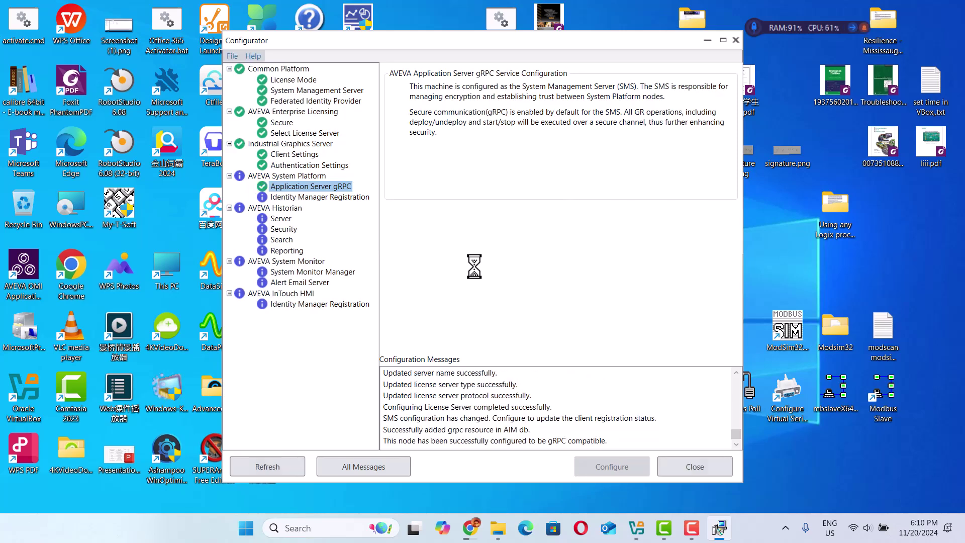
left_click(305, 199)
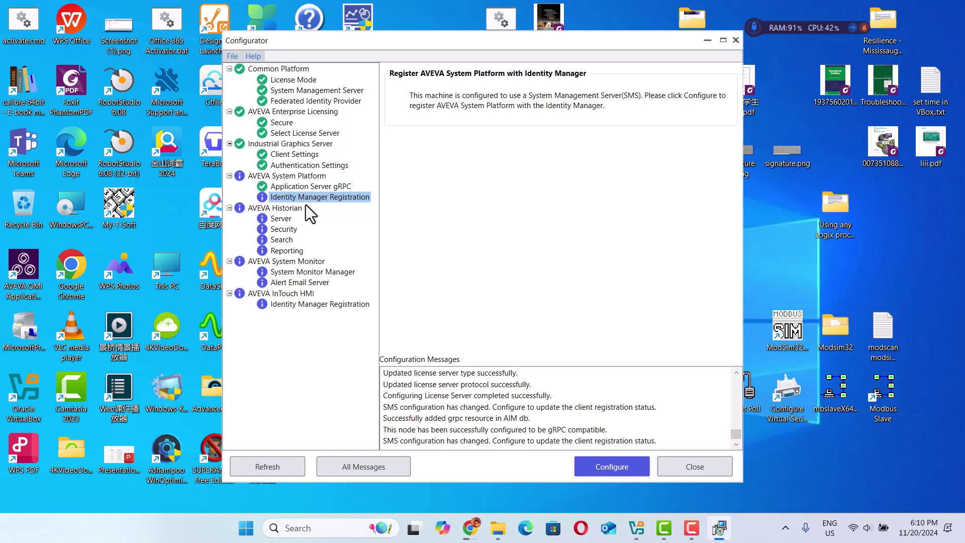
left_click(606, 466)
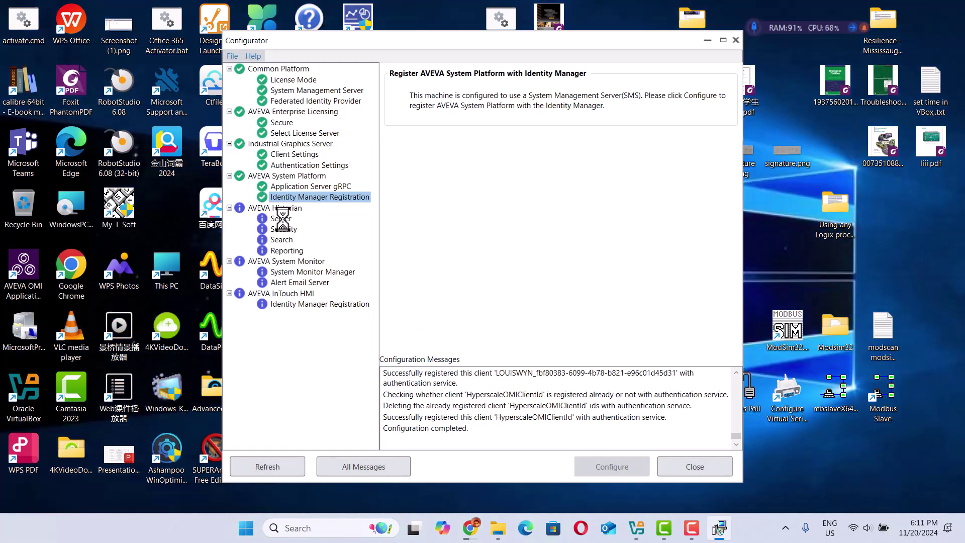
Configure the AVEVA Historian server with its preset database and network settings, and configure Historian security with the listed users
left_click(281, 218)
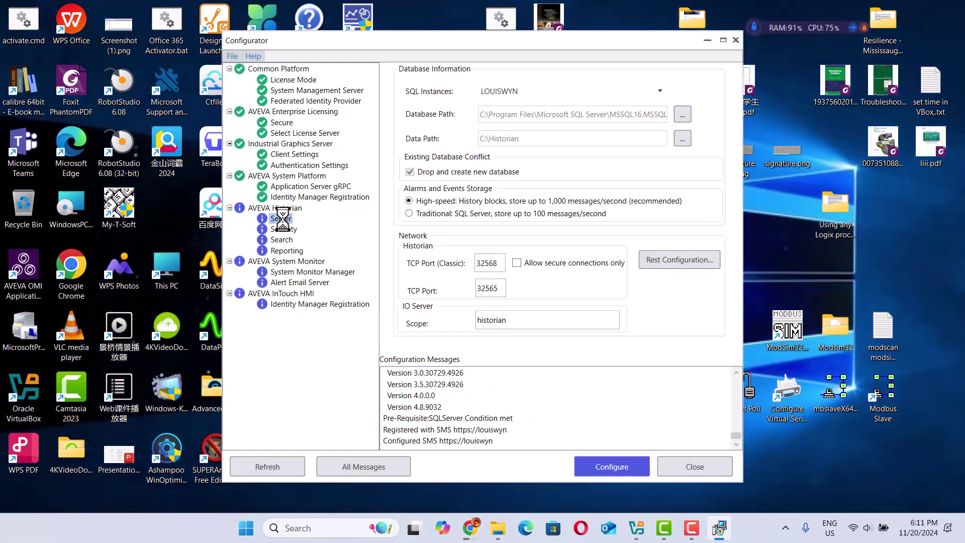
left_click(606, 465)
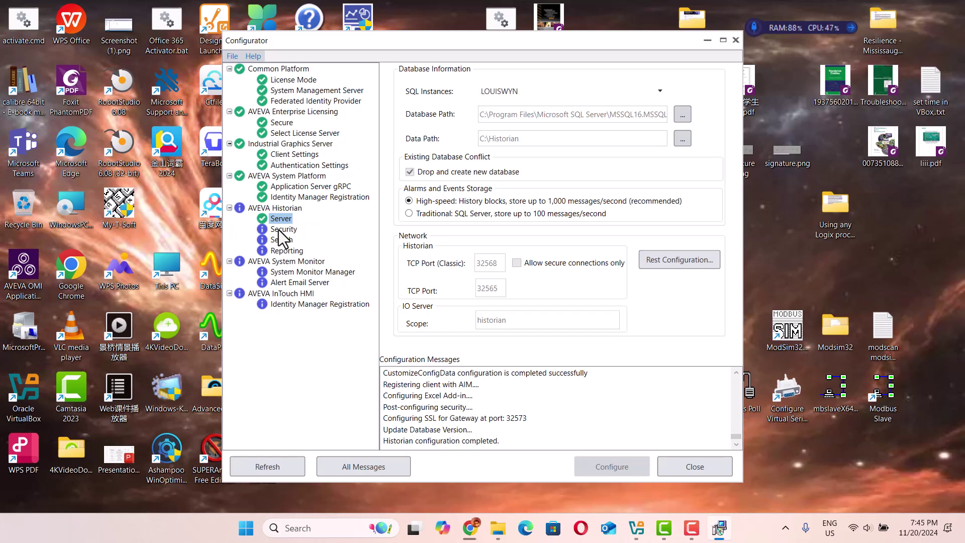
left_click(279, 231)
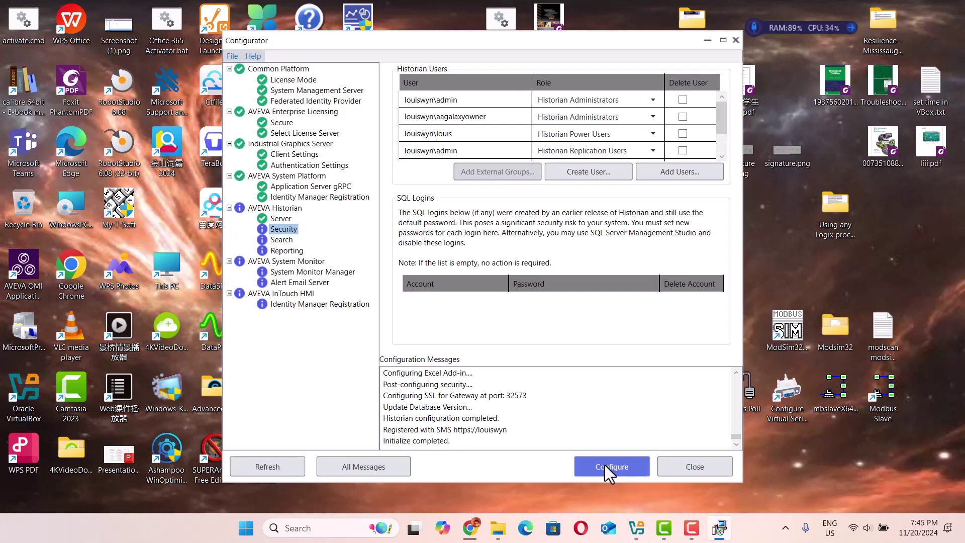
left_click(605, 465)
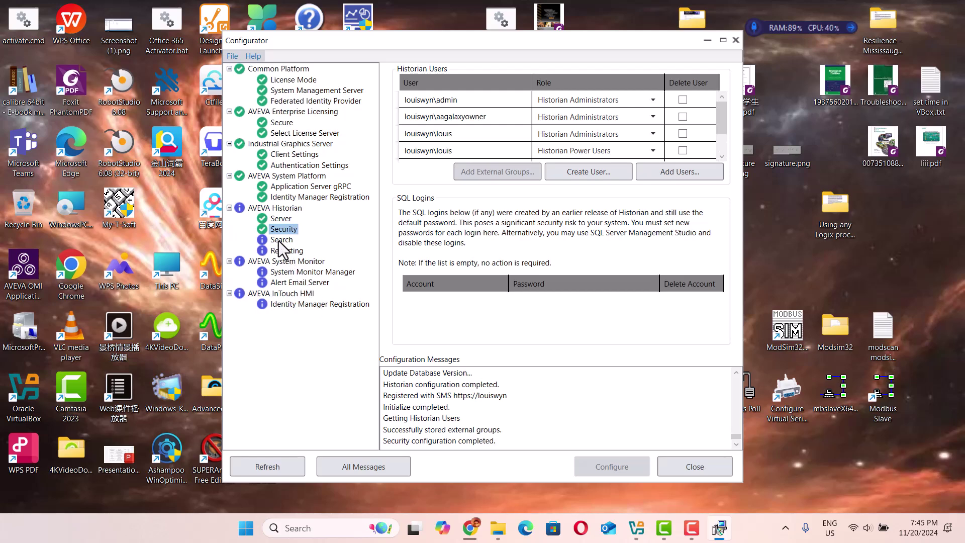
Configure Historian Search with Reindex Search Documents enabled, and open the Historian Reporting configuration
left_click(280, 240)
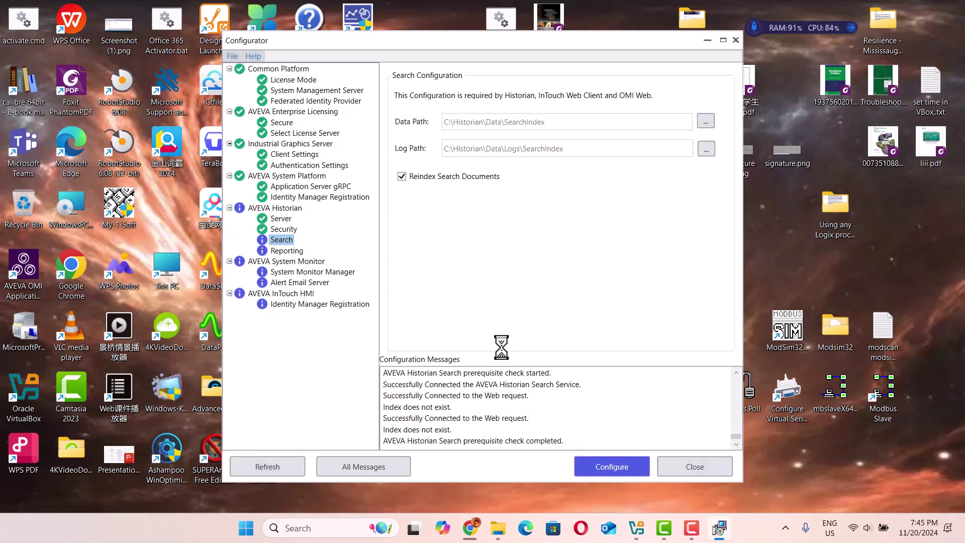
left_click(616, 468)
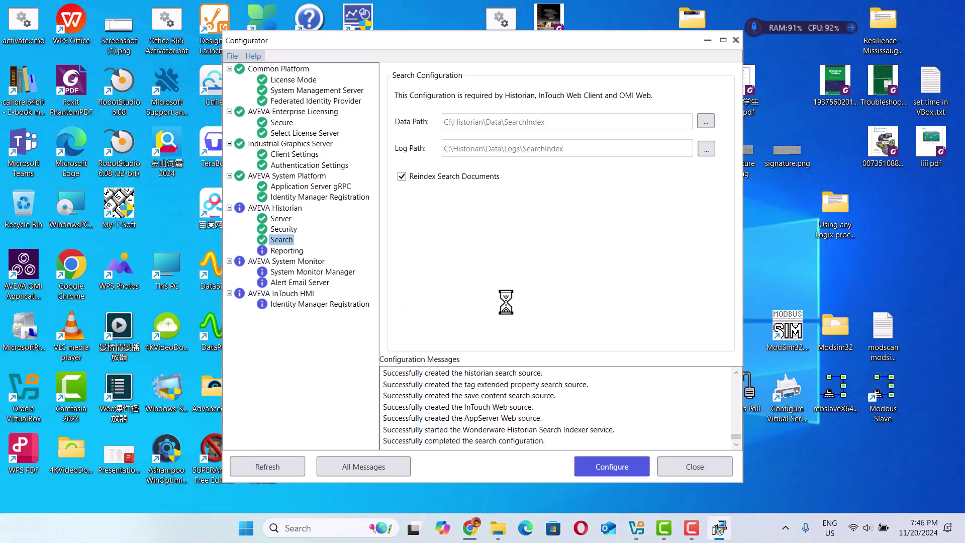
left_click(280, 251)
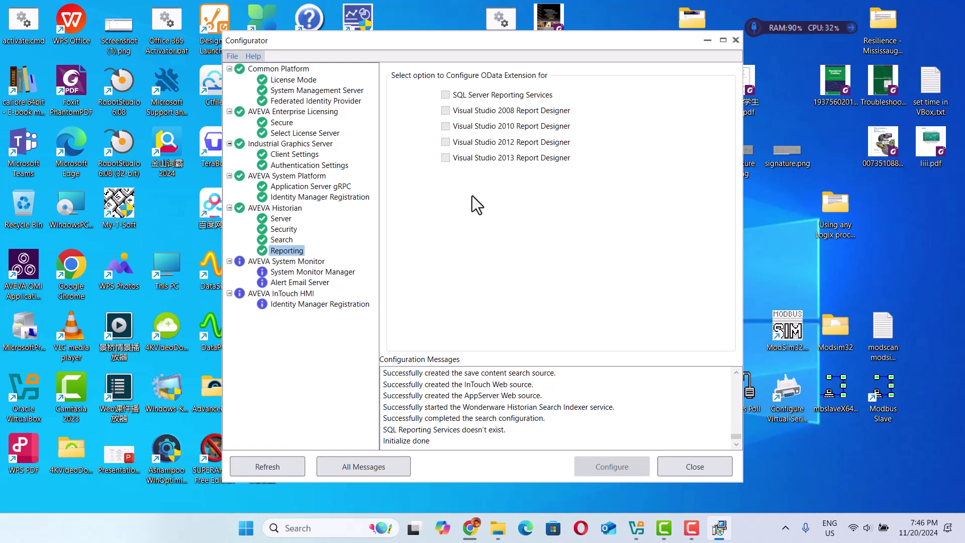
Configure System Monitor Manager with the local agent enabled, and configure the Alert Email Server with its details deferred to the System Monitor Manager web interface
left_click(309, 275)
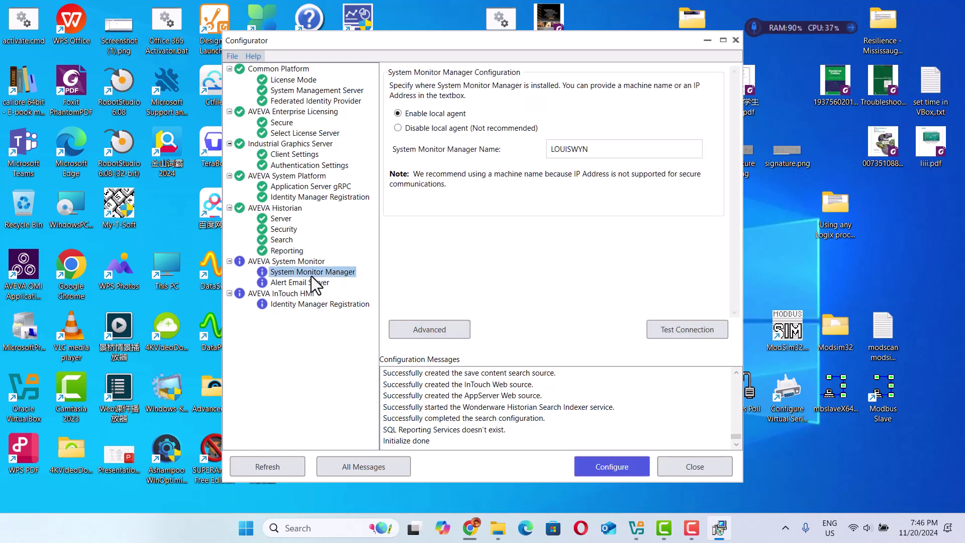
left_click(605, 469)
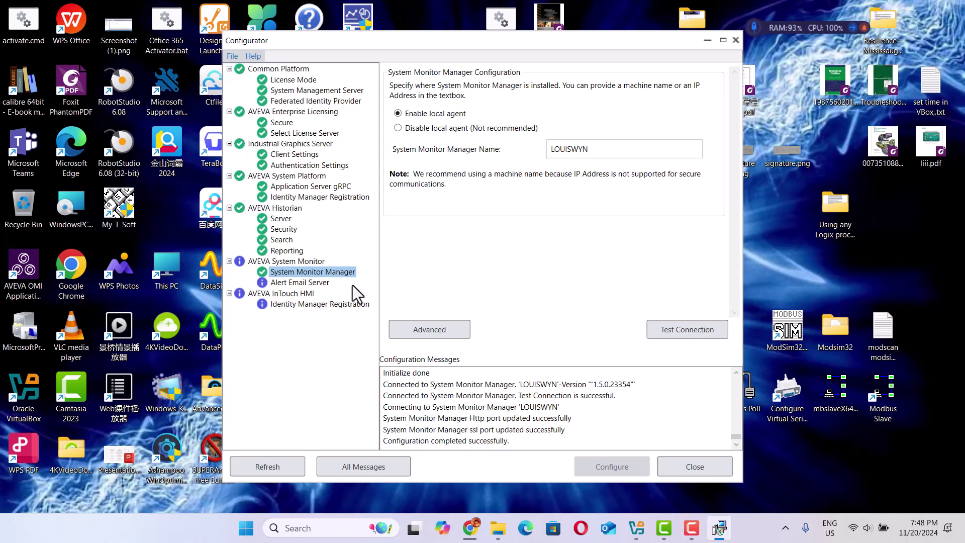
left_click(310, 283)
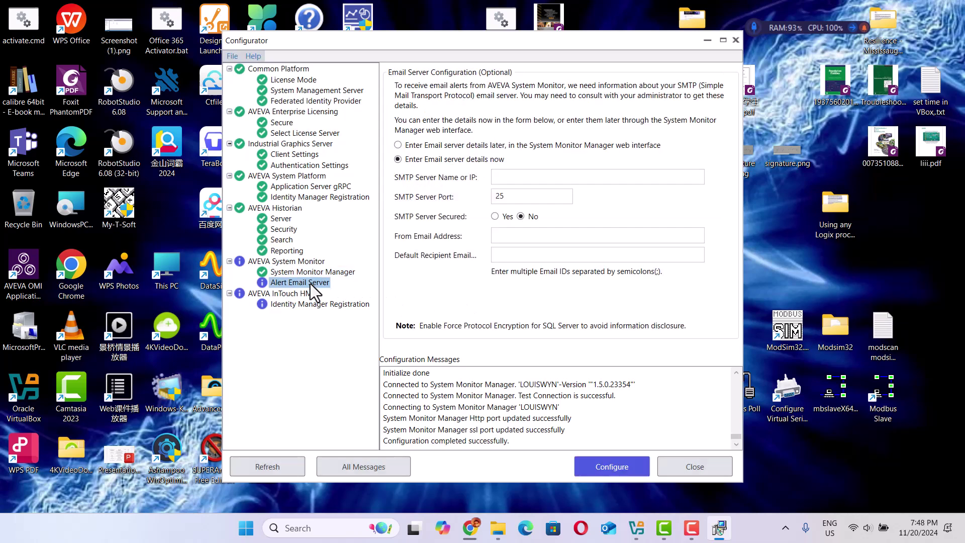
left_click(610, 467)
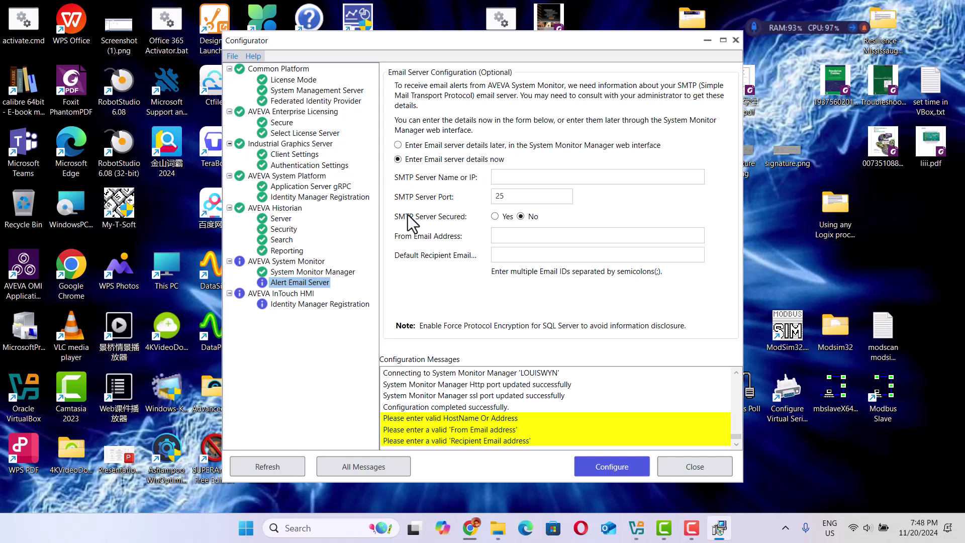
left_click(398, 145)
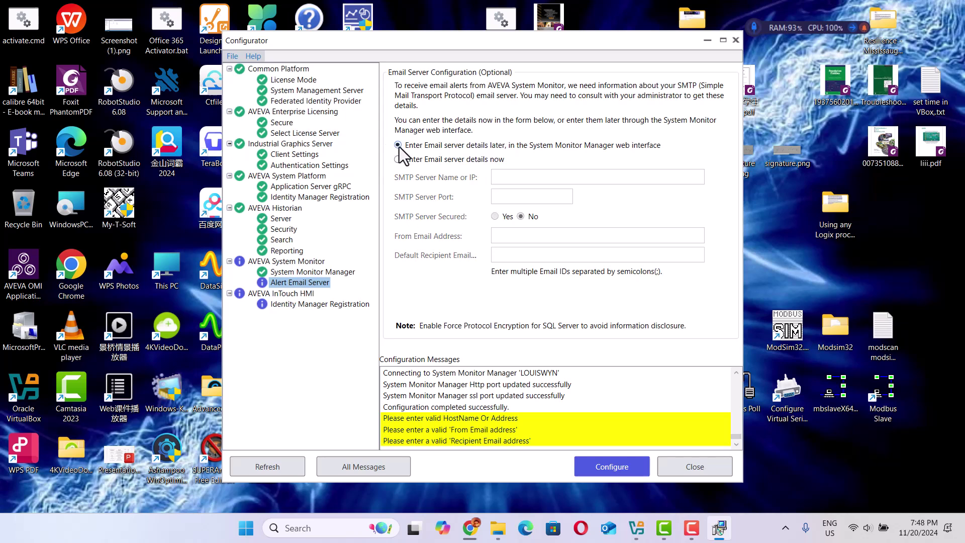
left_click(601, 463)
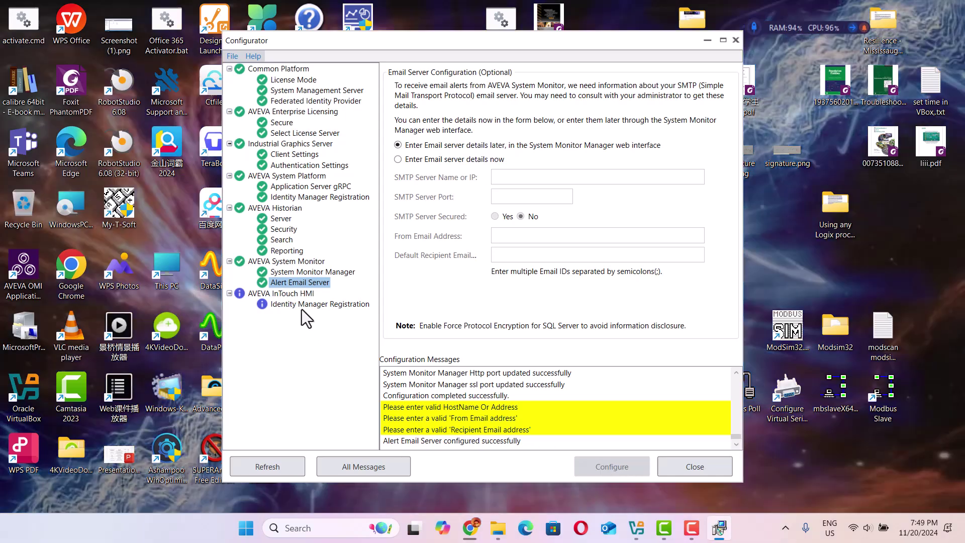
Register AVEVA InTouch HMI with the Identity Manager and close the Configurator
left_click(301, 308)
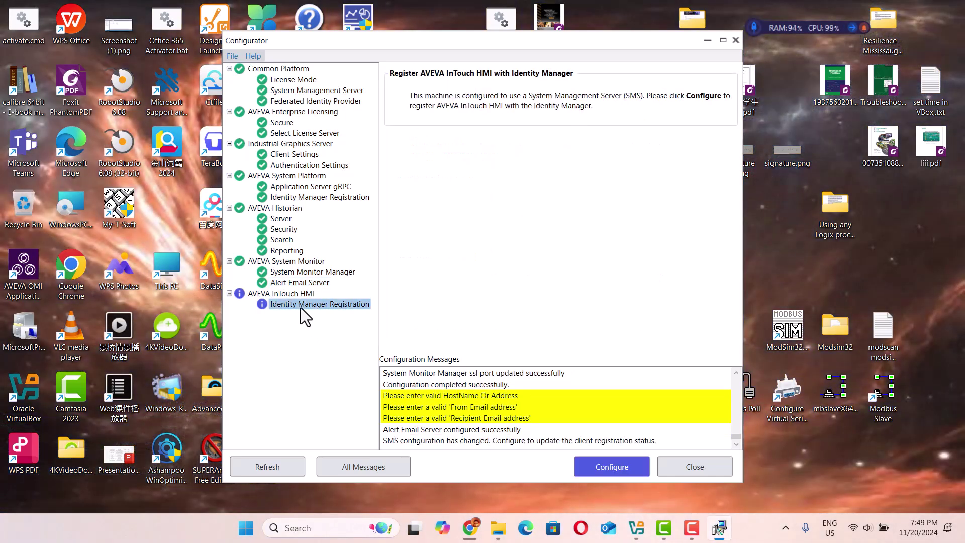
left_click(610, 469)
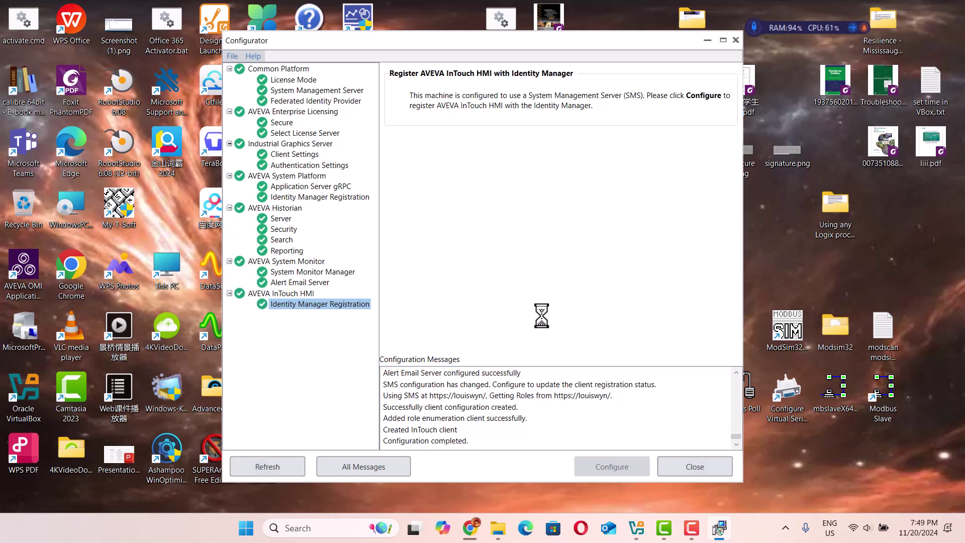
left_click(695, 467)
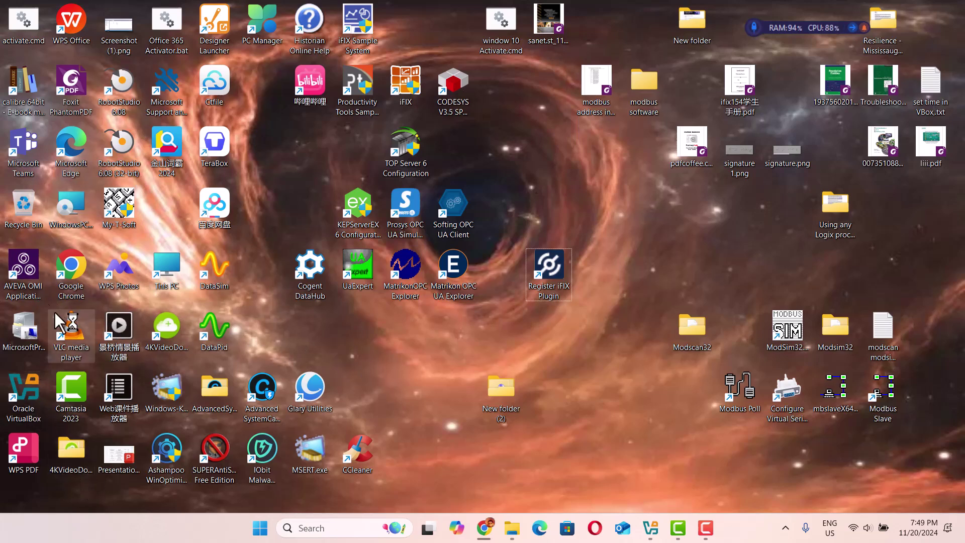
Move the AVEVA OMI Application desktop shortcut to the free spot below the Register iFIX Plugin shortcut
left_click(23, 282)
left_click_drag(24, 279, 568, 345)
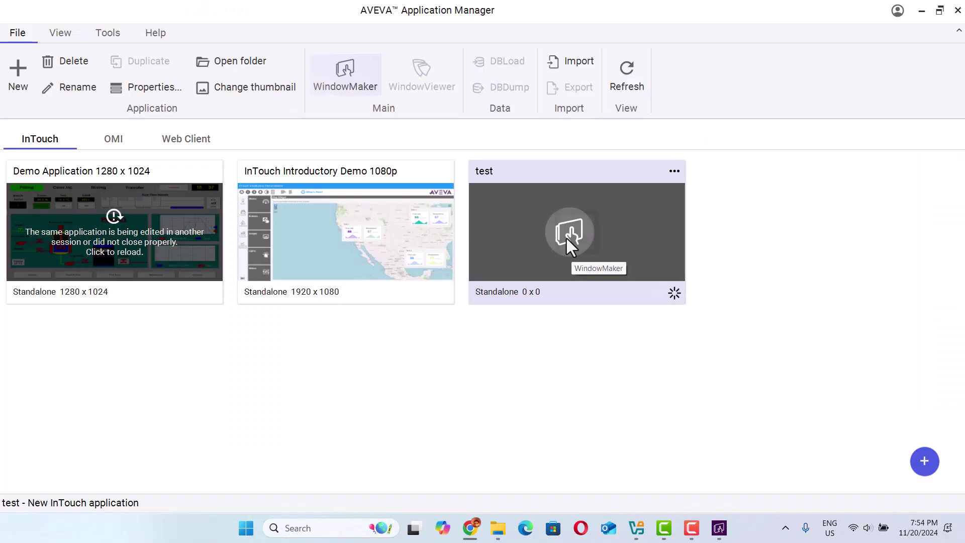
Open the test InTouch application in WindowMaker and create a native window named Window_001
left_click(567, 238)
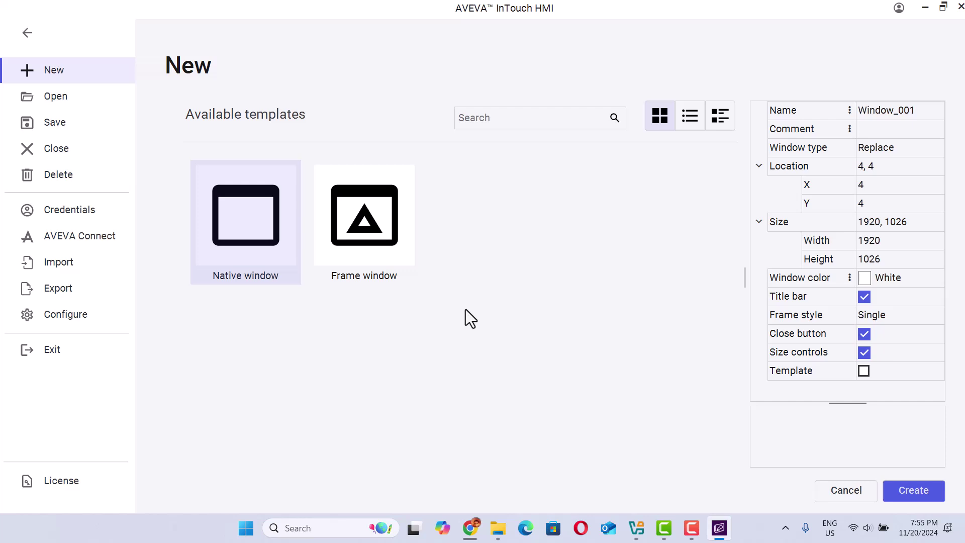
double_click(251, 225)
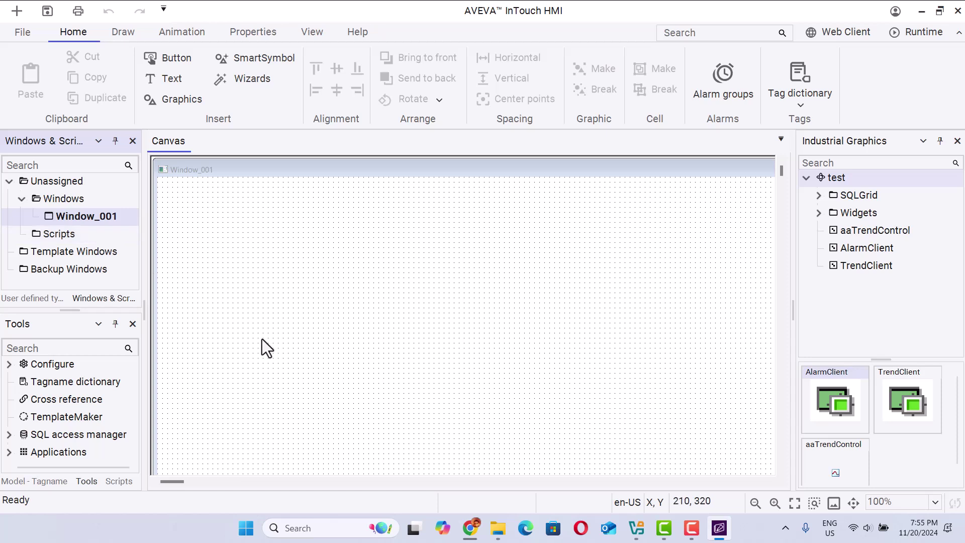
Exit WindowMaker, saving the changes to Window_001
left_click(20, 35)
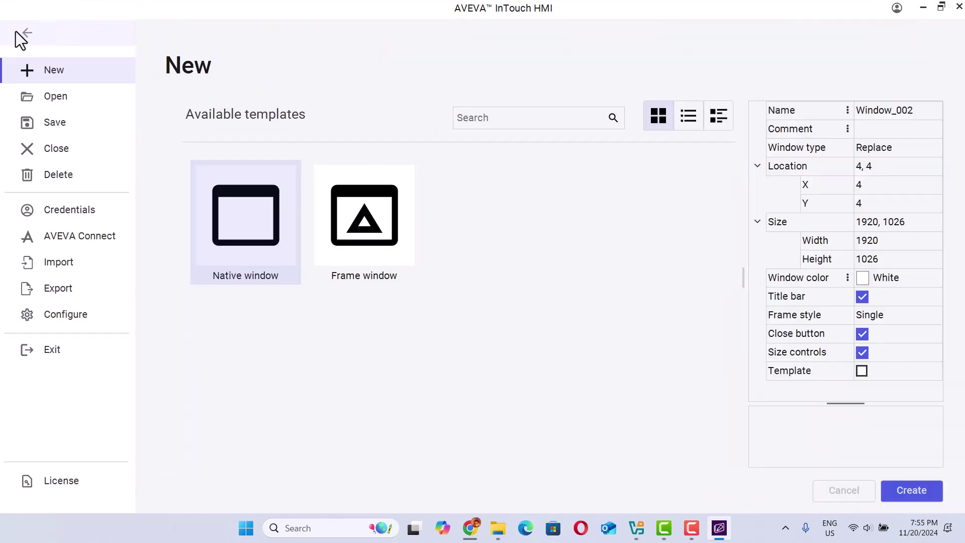
left_click(52, 352)
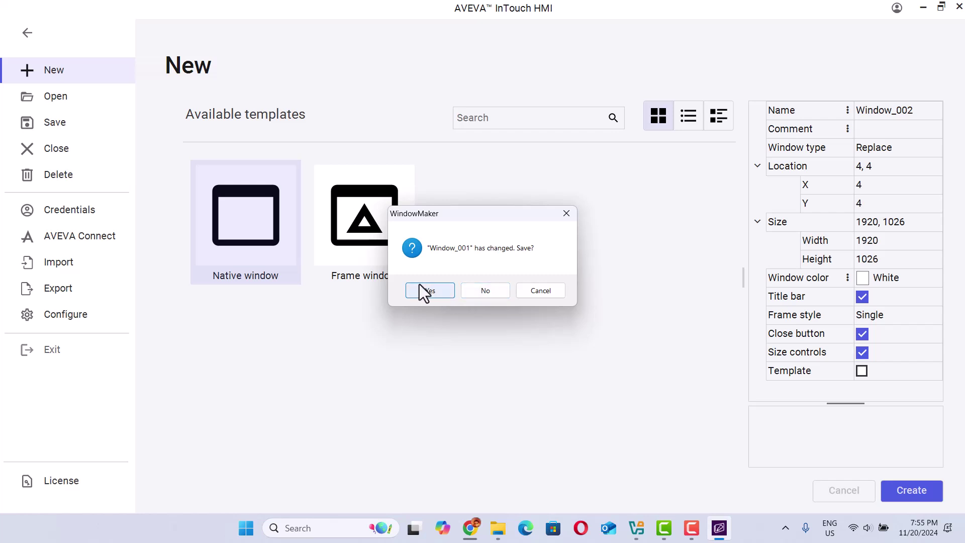
left_click(444, 291)
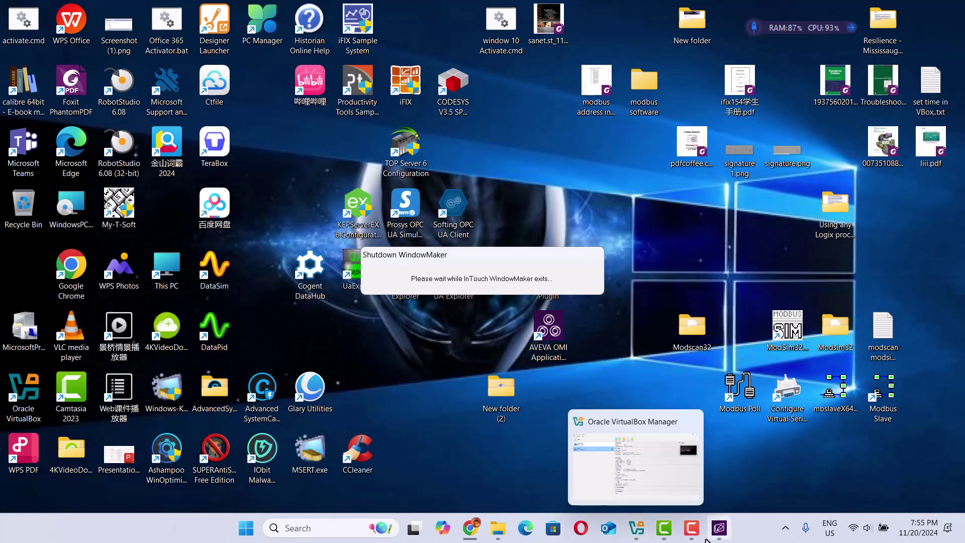
mouse_move(679, 527)
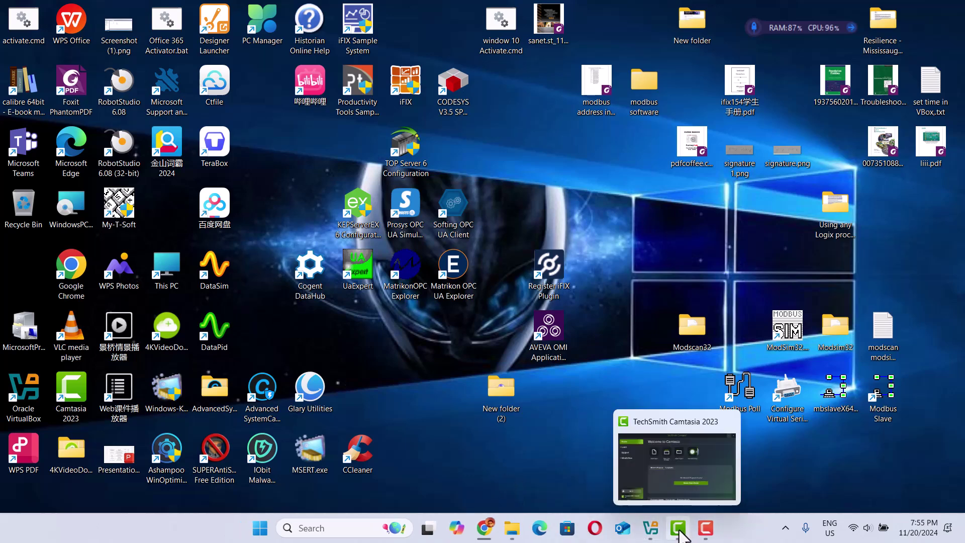